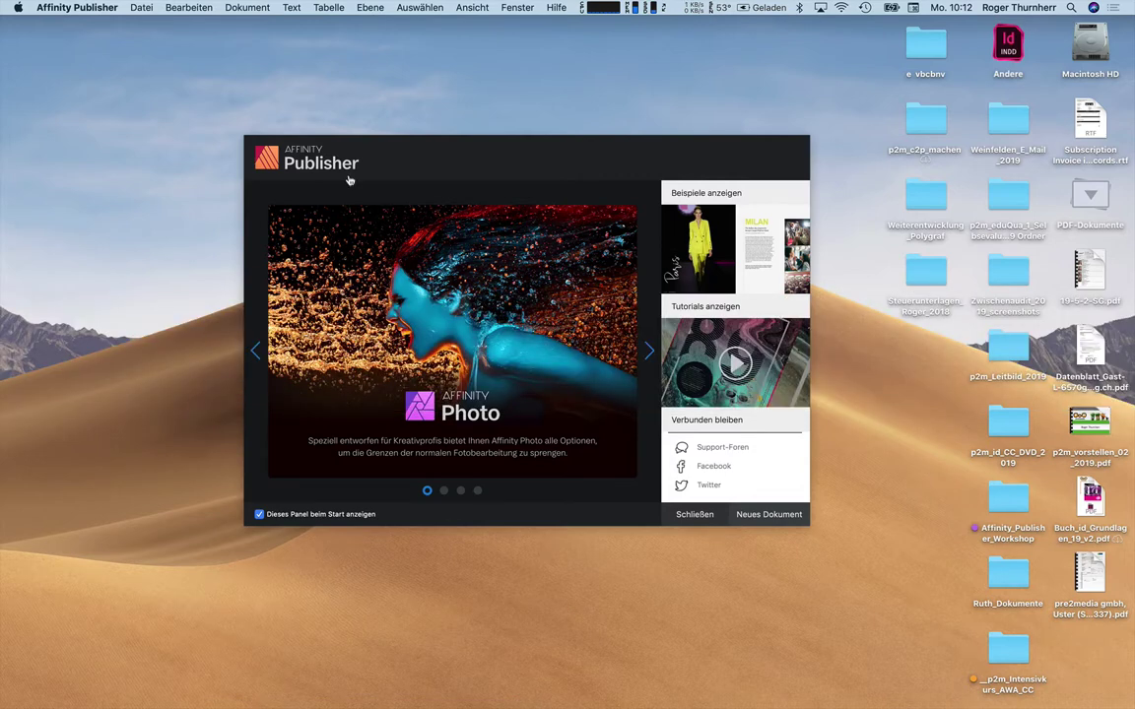
Open Einstellungen from the Affinity Publisher menu and show the category grid overview.
{"action": "left_click", "coordinate": [67, 10]}
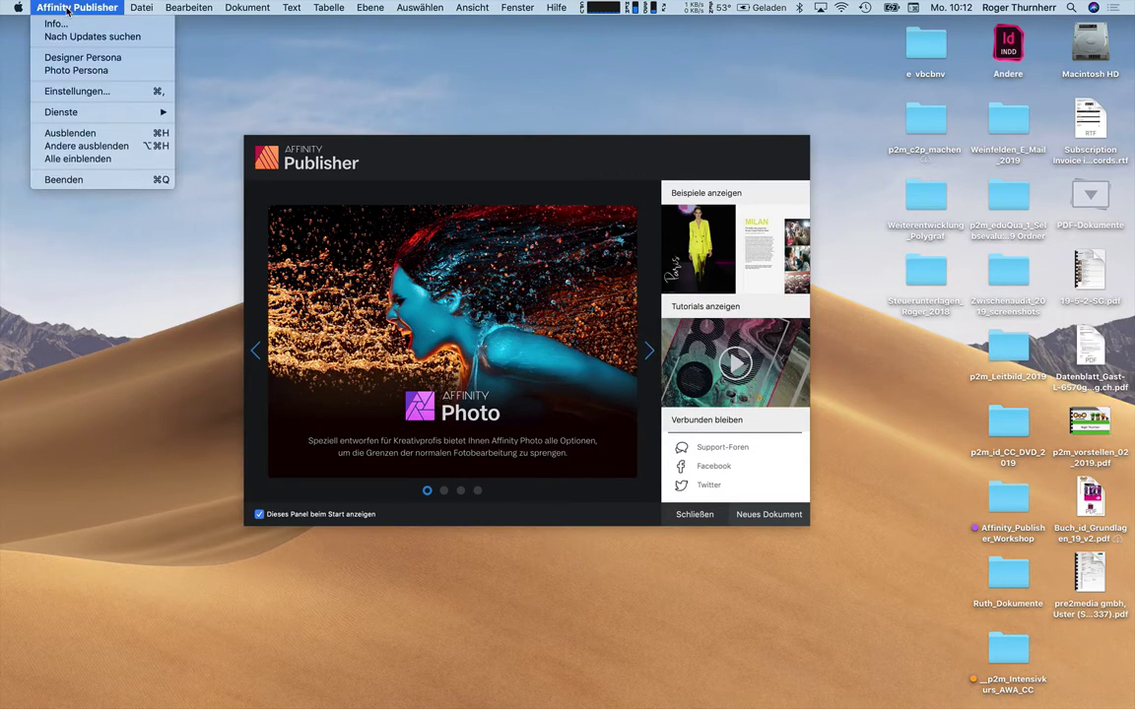
{"action": "left_click", "coordinate": [79, 91]}
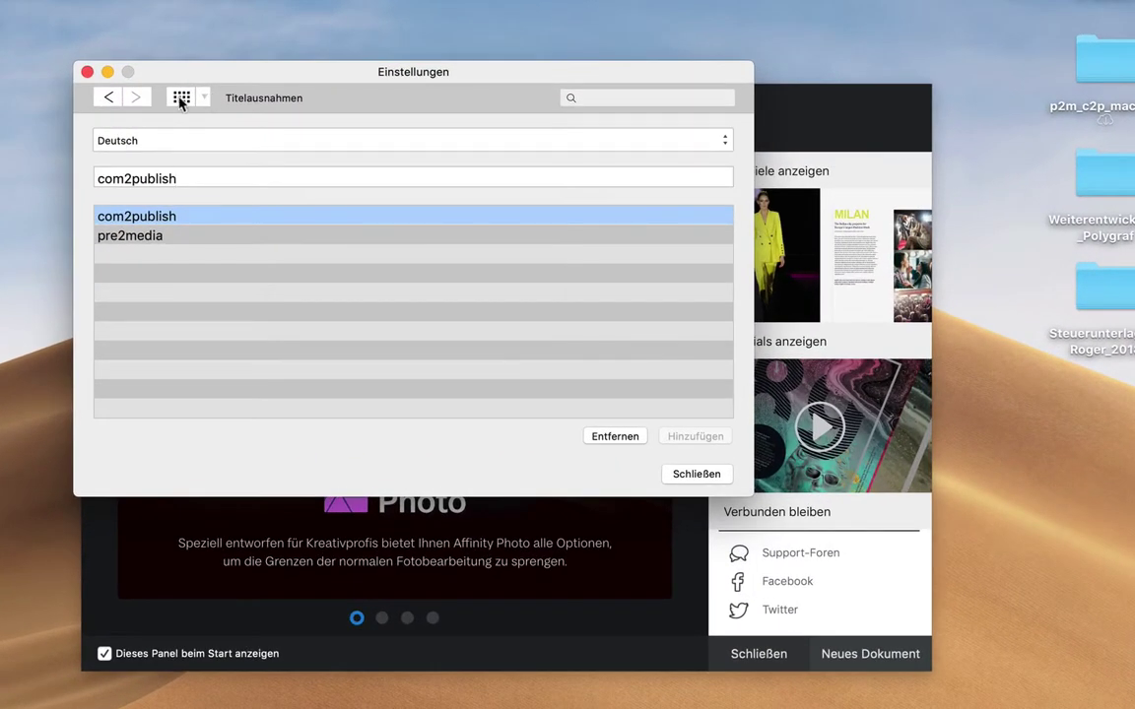
{"action": "left_click", "coordinate": [310, 144]}
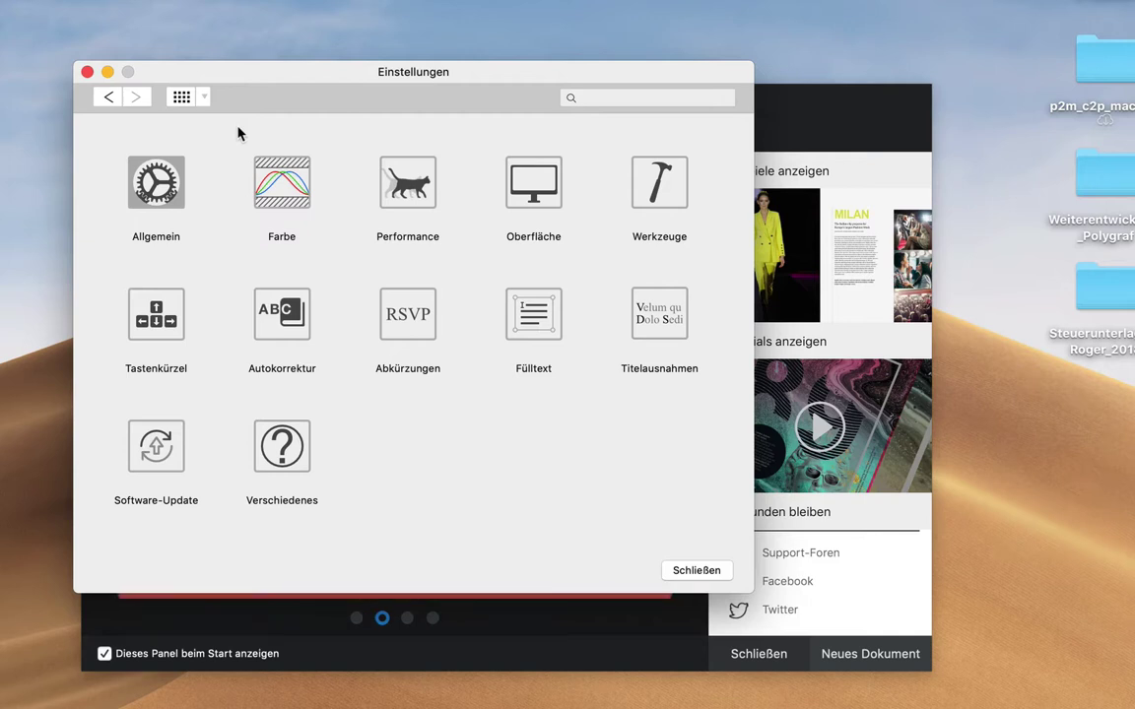
Review the Allgemein preferences, keeping Sprache set to Deutsch.
{"action": "left_click", "coordinate": [163, 186]}
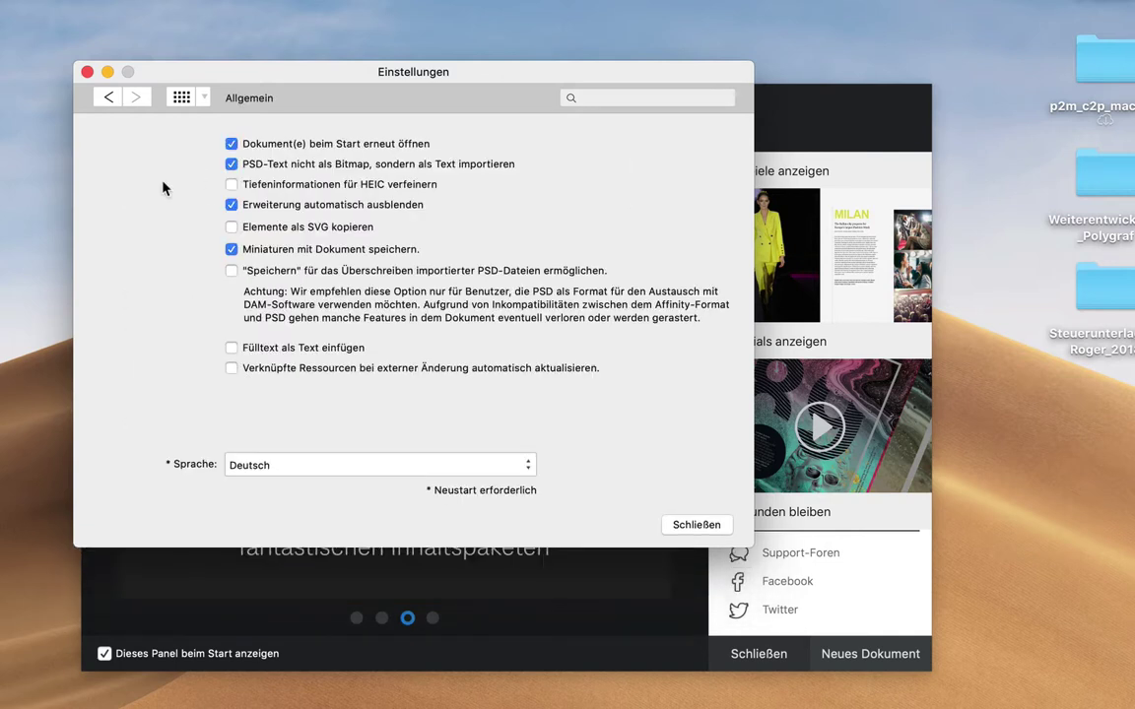
{"action": "left_click", "coordinate": [353, 465]}
{"action": "left_click", "coordinate": [355, 467]}
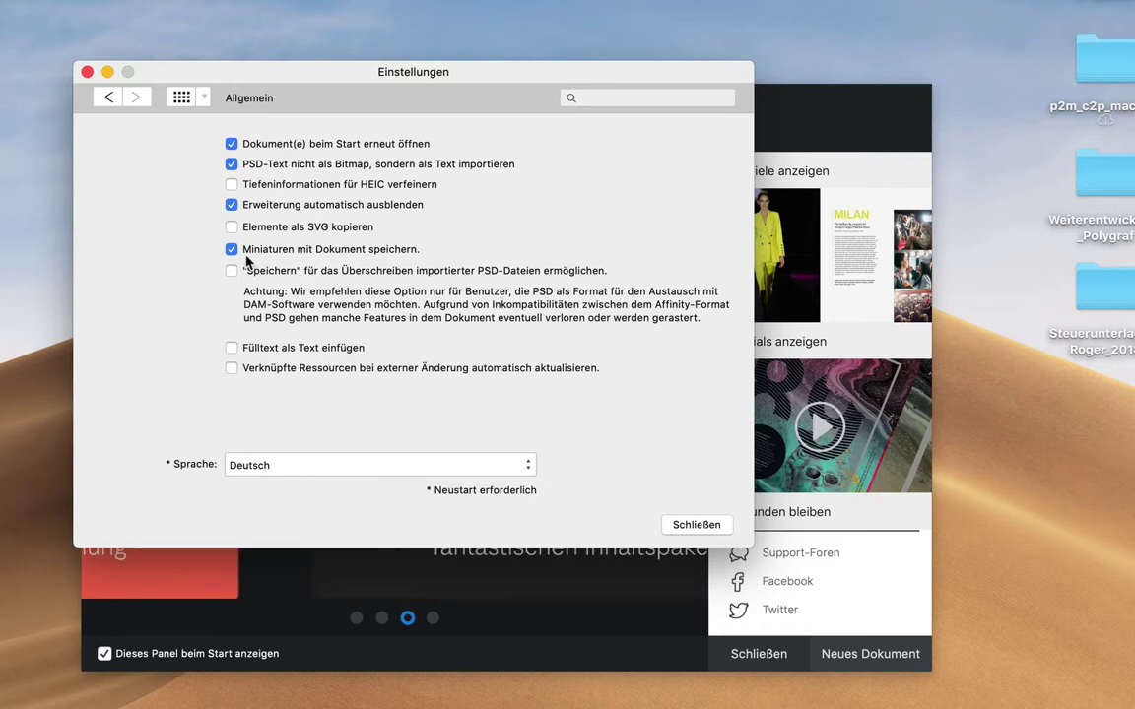
{"action": "left_click", "coordinate": [180, 99]}
{"action": "left_click", "coordinate": [156, 154]}
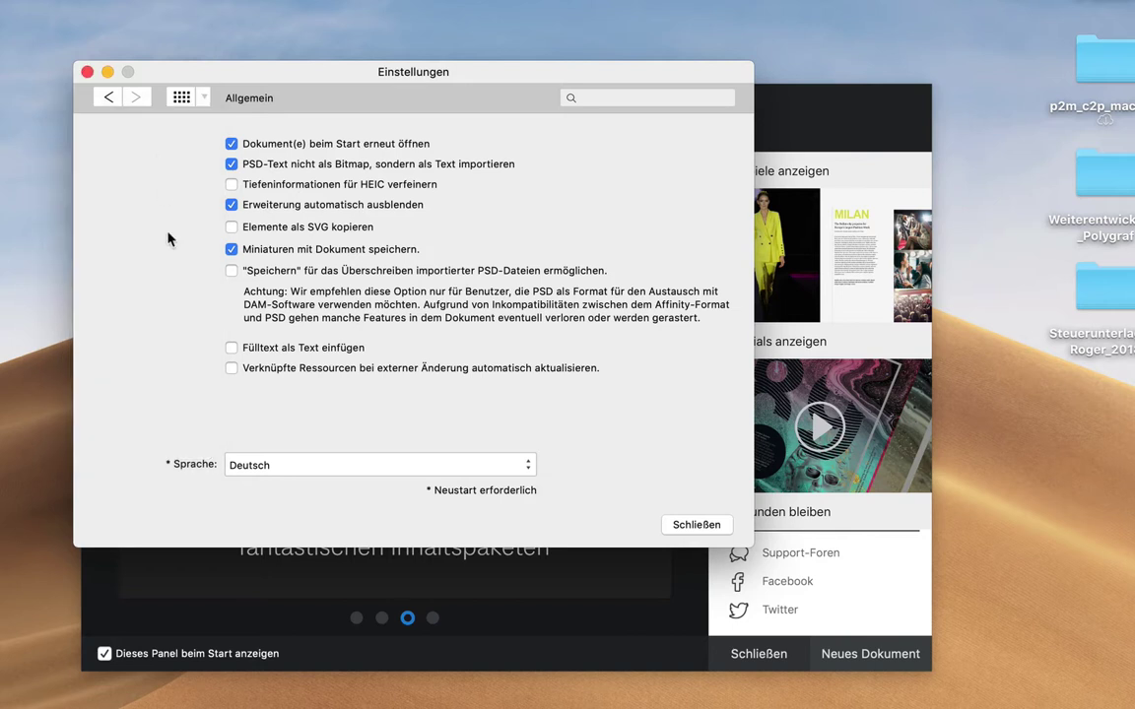
{"action": "left_click", "coordinate": [185, 96]}
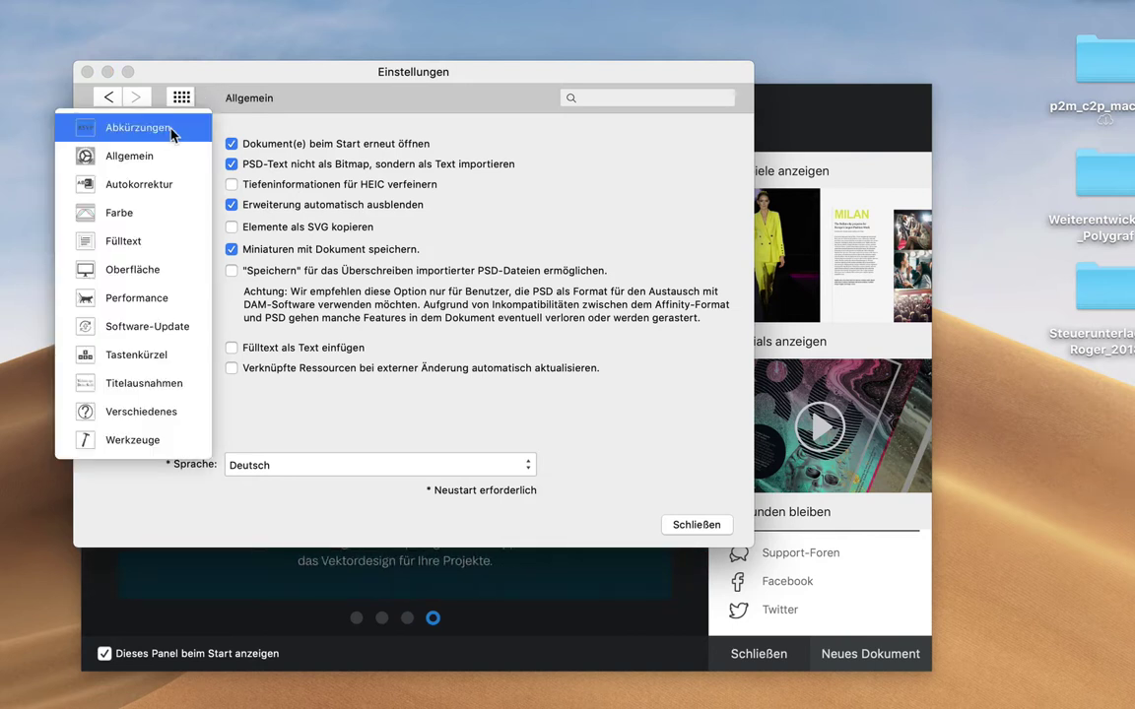
Browse the Abkürzungen list, then switch to the Autokorrektur preferences.
{"action": "left_click", "coordinate": [171, 128]}
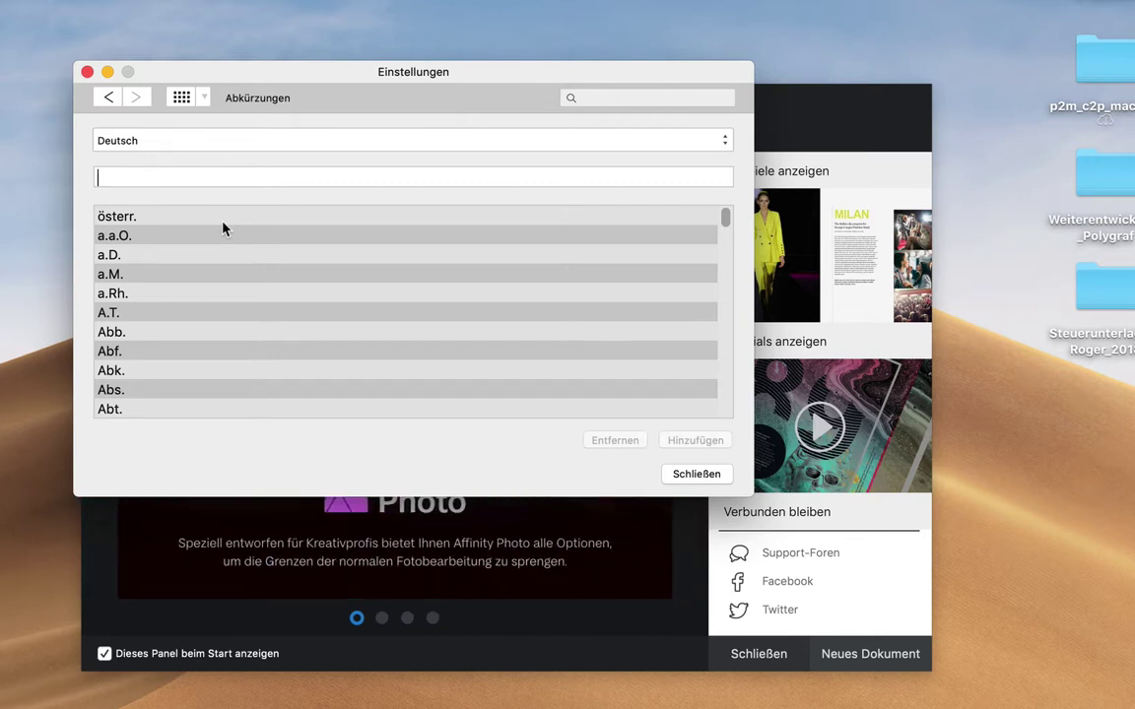
{"action": "left_click", "coordinate": [205, 97]}
{"action": "left_click", "coordinate": [170, 184]}
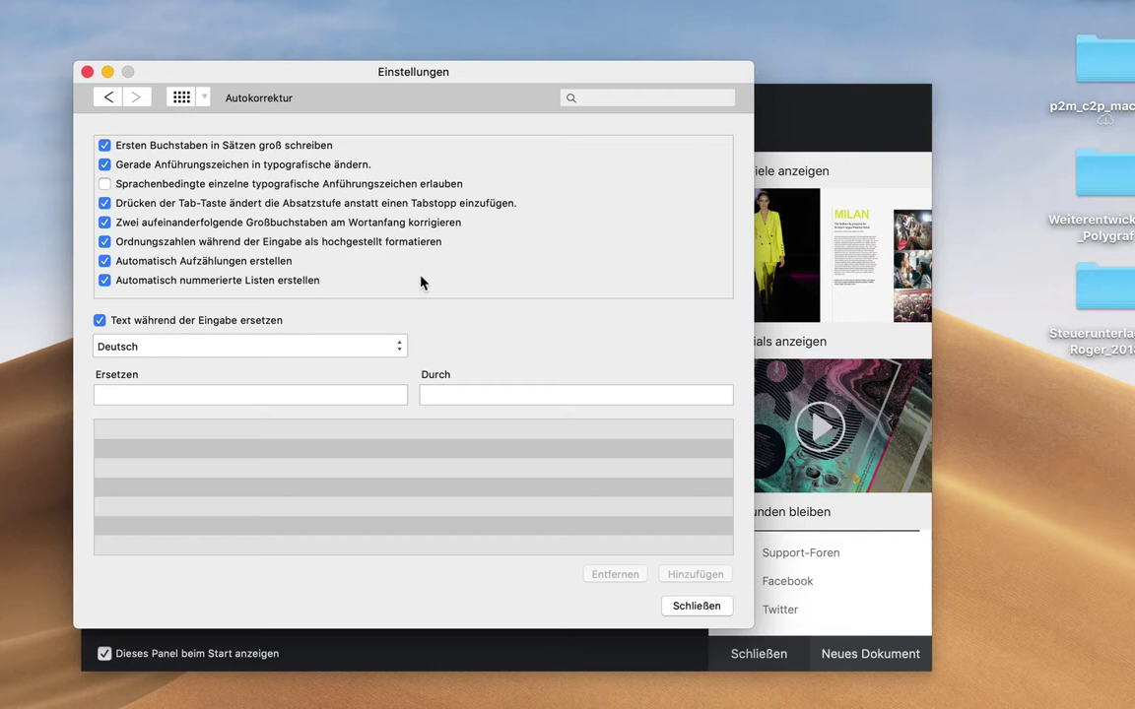
{"action": "left_click", "coordinate": [206, 96]}
Review the Farbe colour profiles, then move on to the Fülltext filler-text page.
{"action": "left_click", "coordinate": [158, 214]}
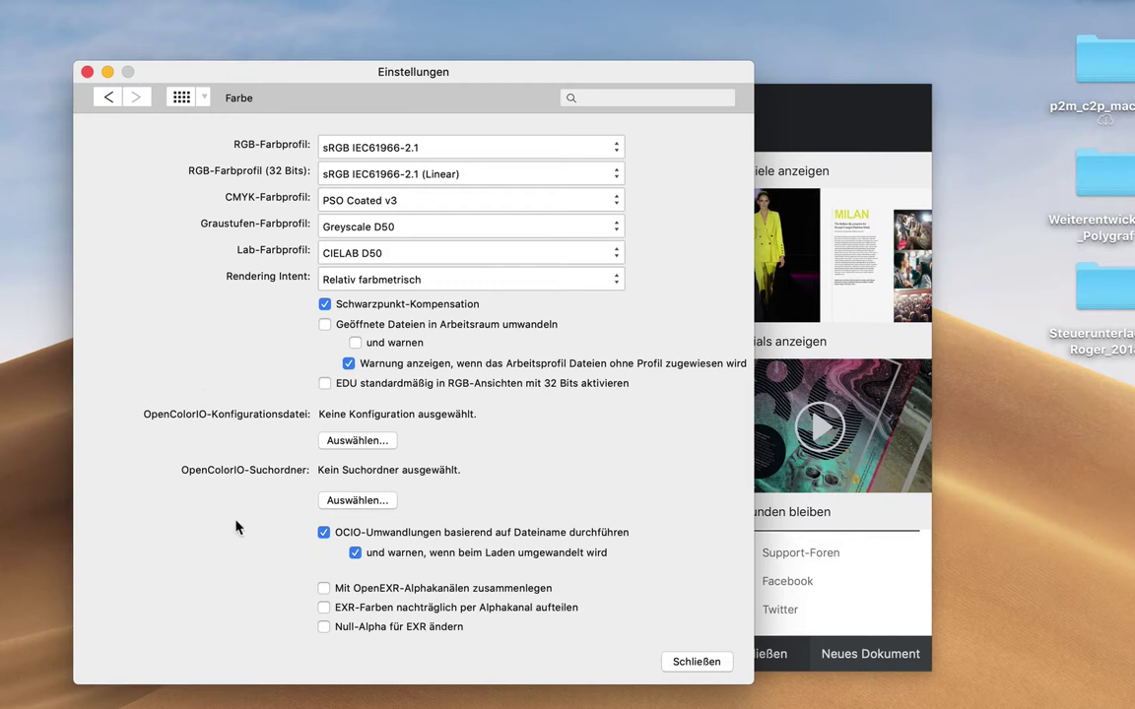
{"action": "left_click", "coordinate": [198, 96]}
{"action": "left_click", "coordinate": [128, 241]}
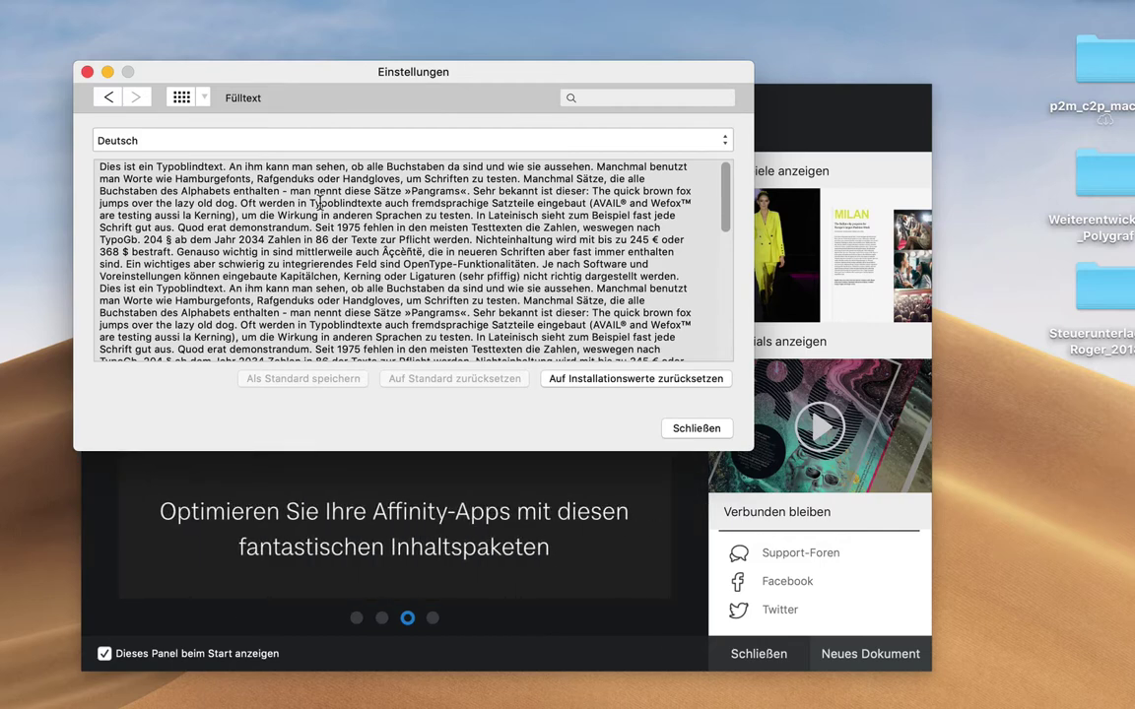
{"action": "key", "text": "super+Tab"}
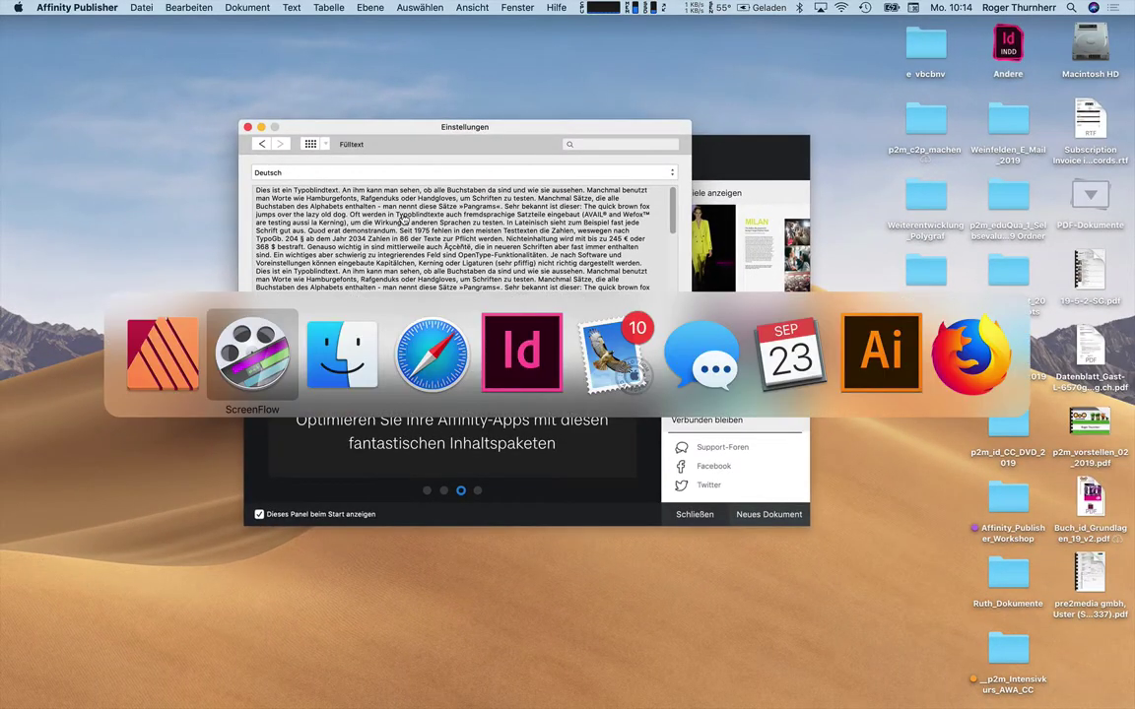
In Safari's blindtextgenerator.de, choose Typoblindtext as the blind-text style.
{"action": "key", "text": "super+Tab"}
{"action": "key", "text": "super+Tab"}
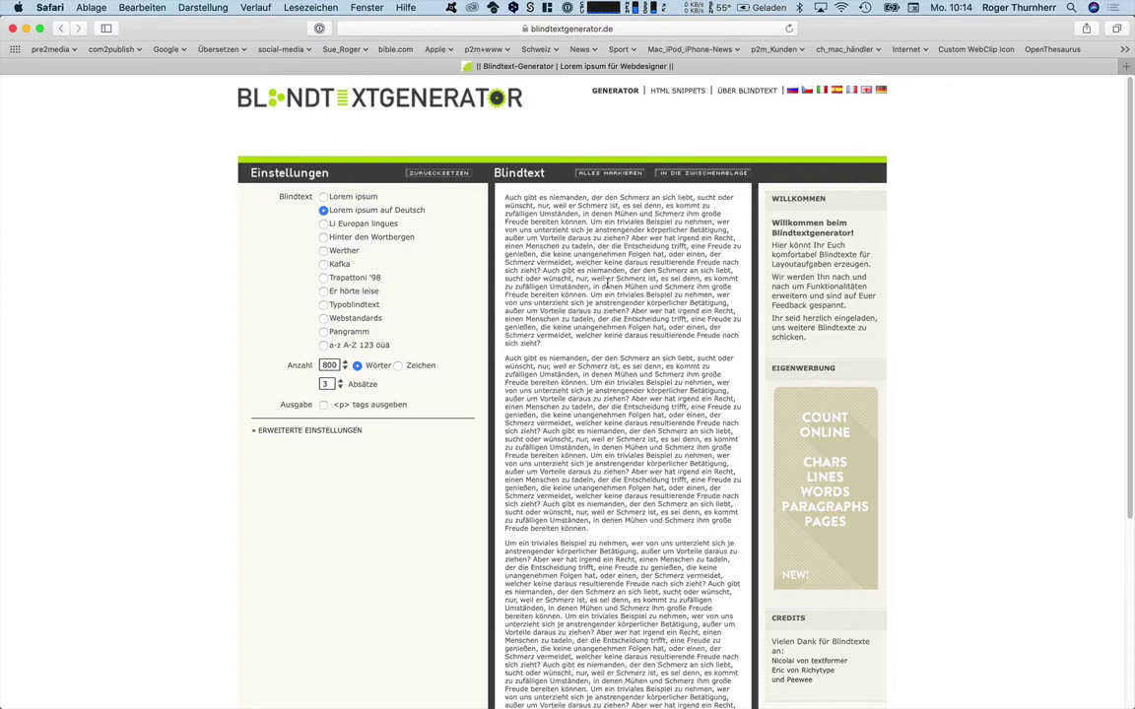
{"action": "left_click", "coordinate": [338, 253]}
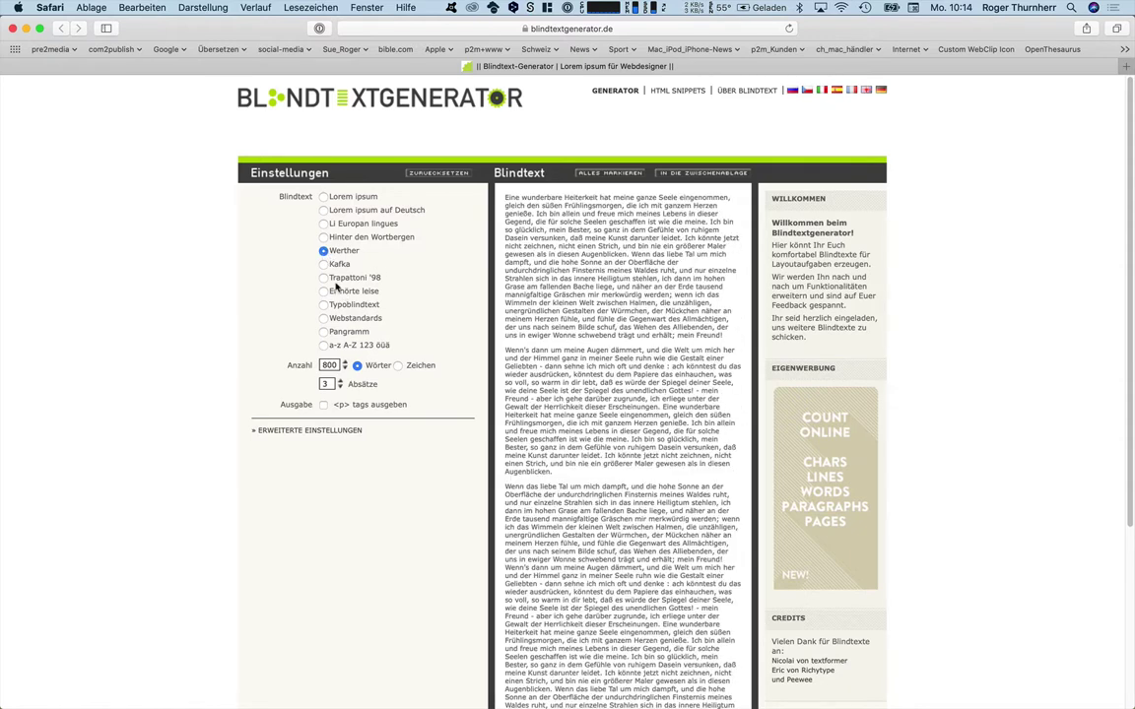
{"action": "left_click", "coordinate": [324, 265]}
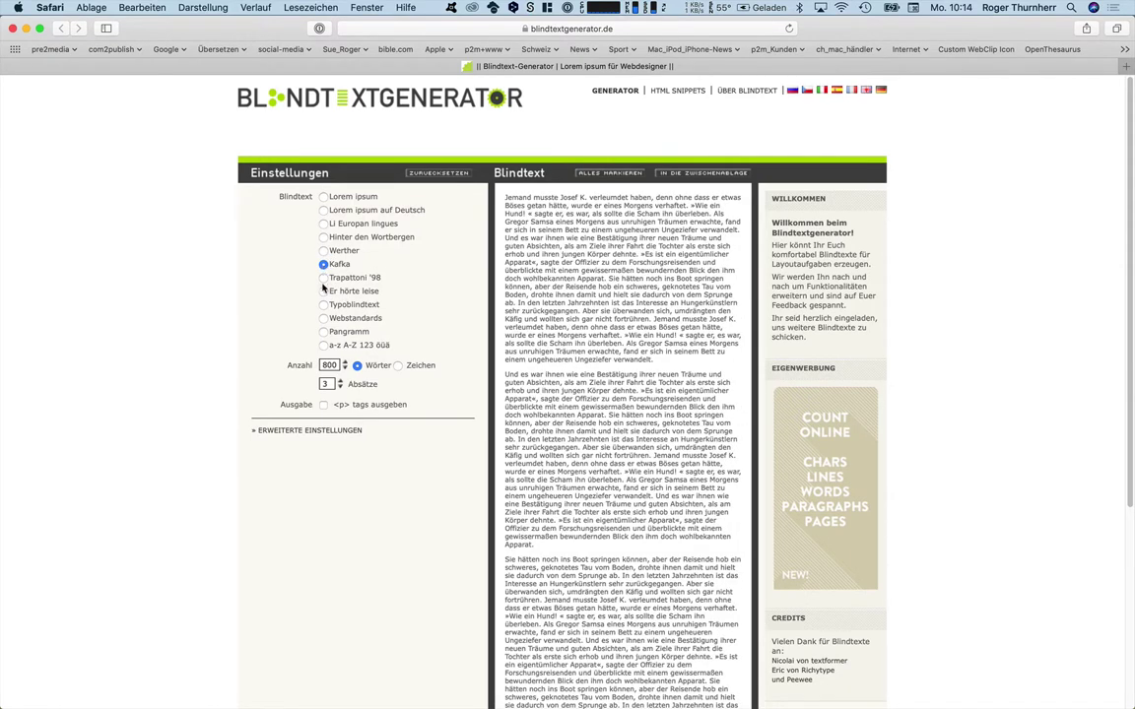
{"action": "left_click", "coordinate": [324, 305]}
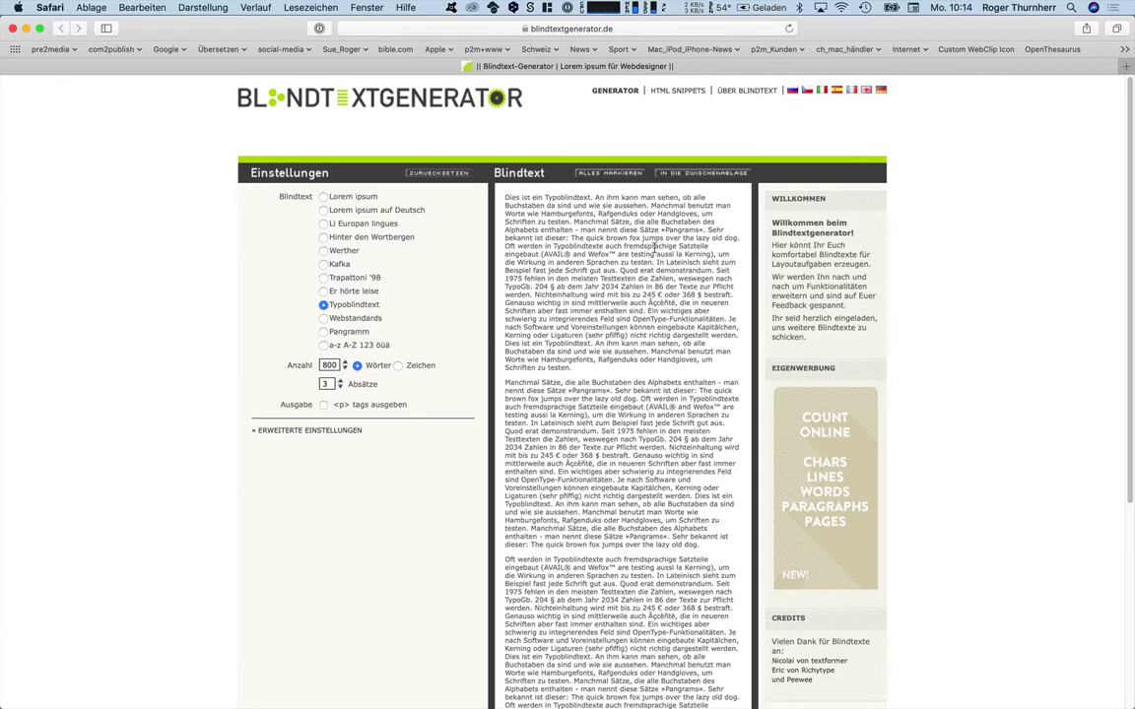
Set Absätze to 1 with <p> tags ausgeben enabled.
{"action": "left_click", "coordinate": [339, 388]}
{"action": "left_click", "coordinate": [339, 389]}
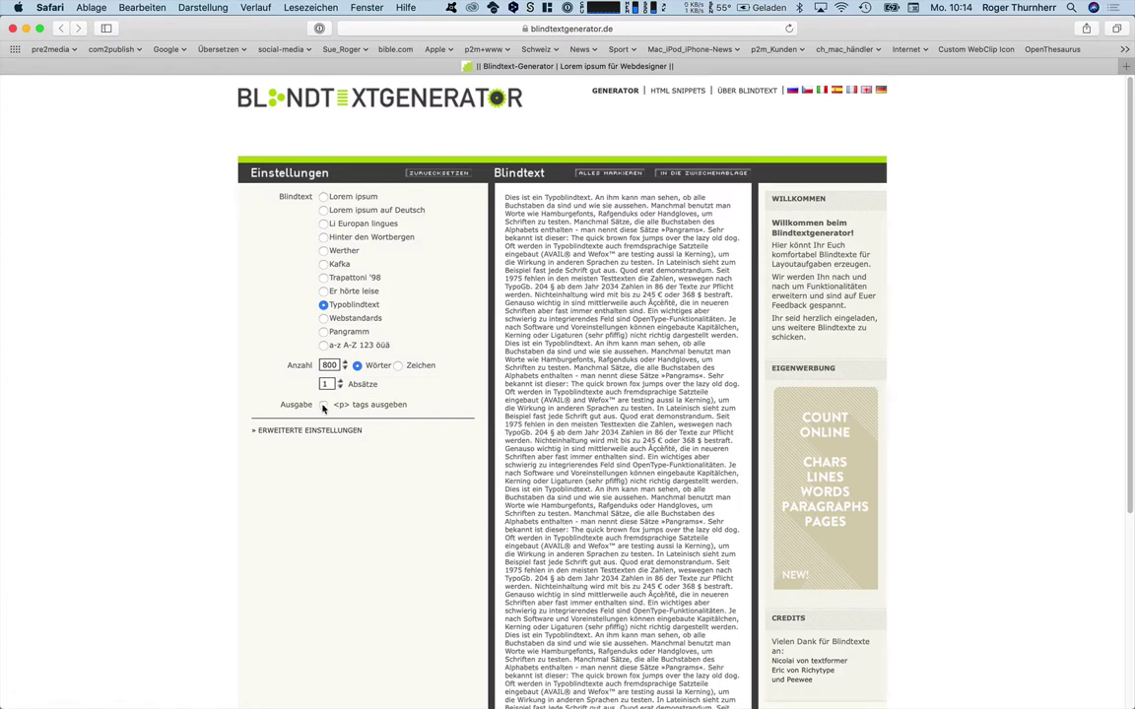
{"action": "left_click", "coordinate": [323, 404]}
{"action": "left_click", "coordinate": [340, 381]}
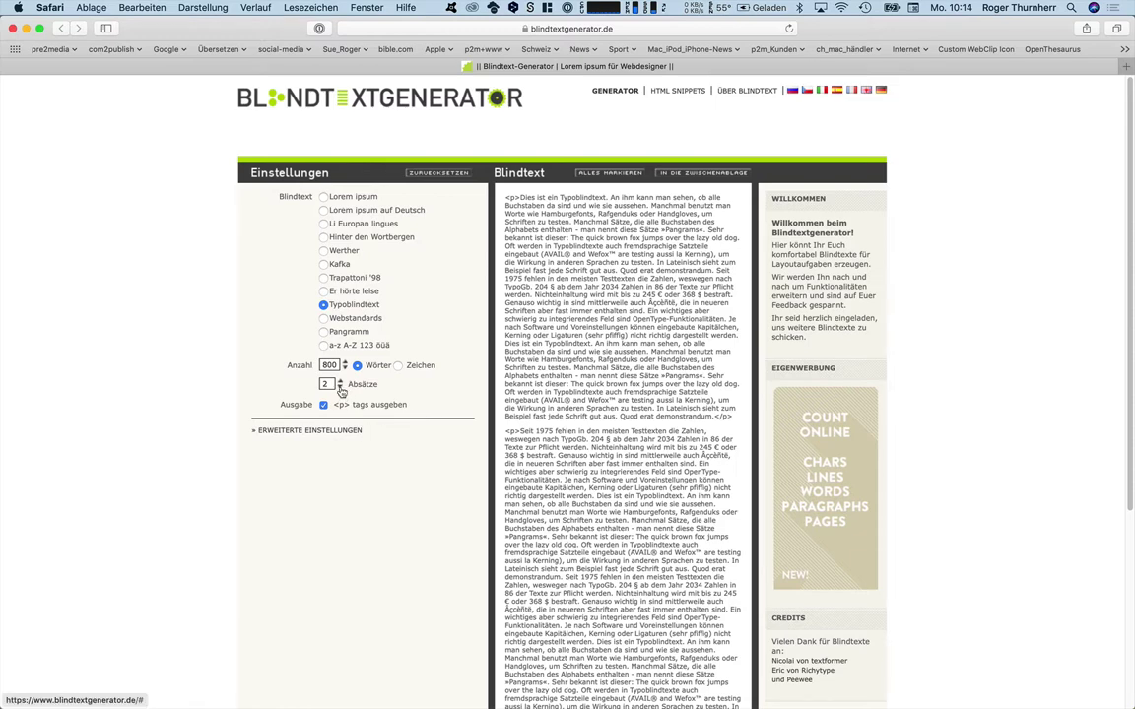
{"action": "key", "text": "Down"}
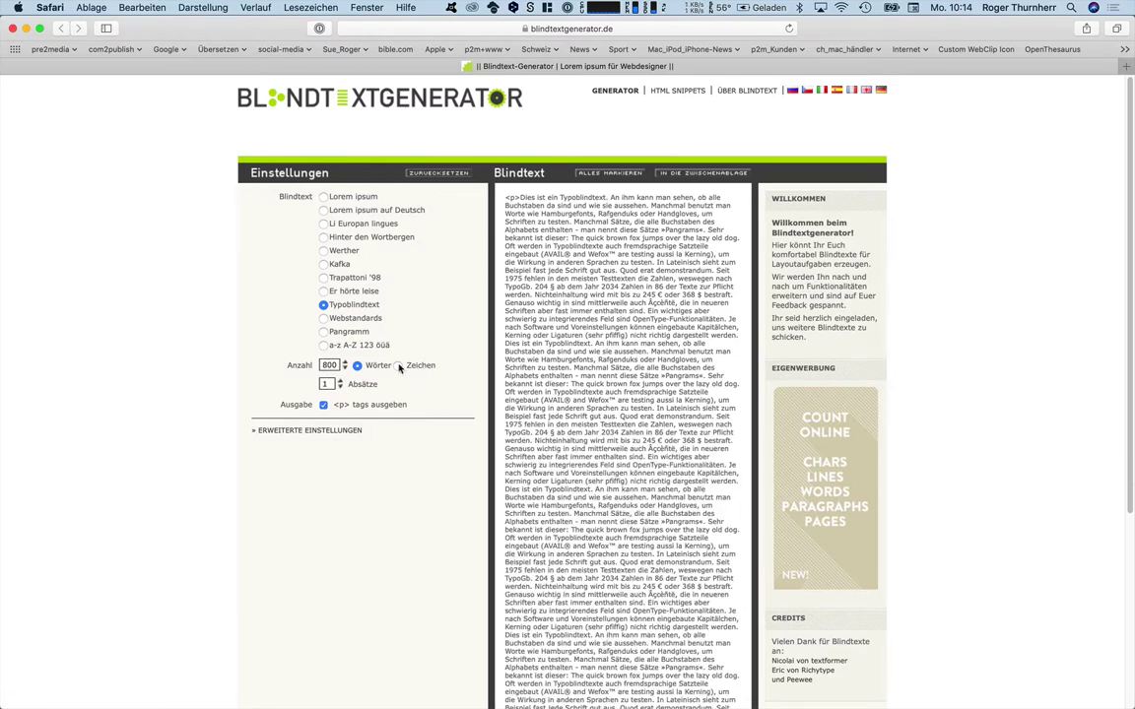
Copy the generated 800-word Typoblindtext to the clipboard.
{"action": "left_click", "coordinate": [288, 431]}
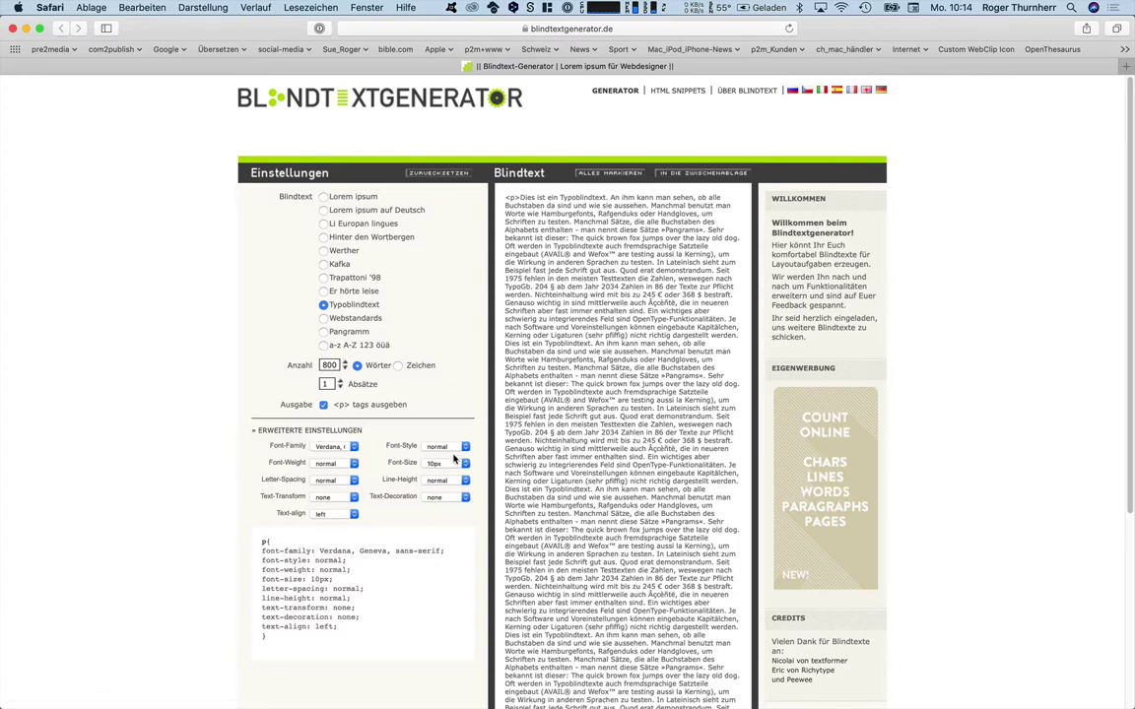
{"action": "left_click", "coordinate": [281, 431]}
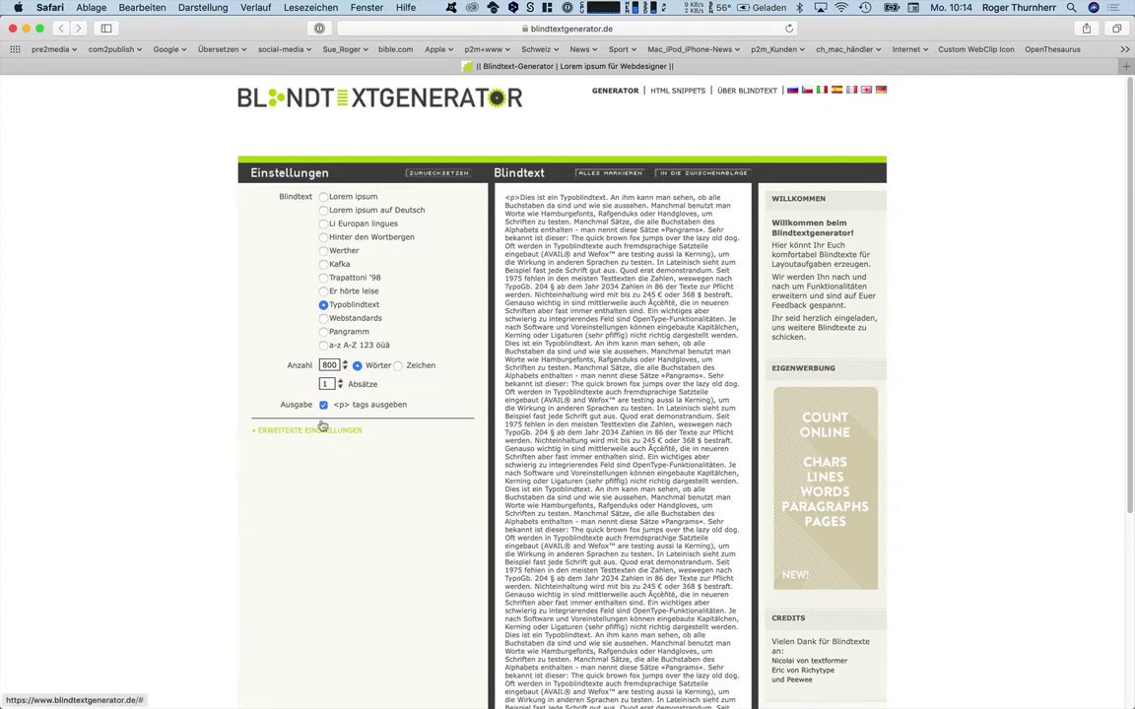
{"action": "left_click", "coordinate": [656, 173]}
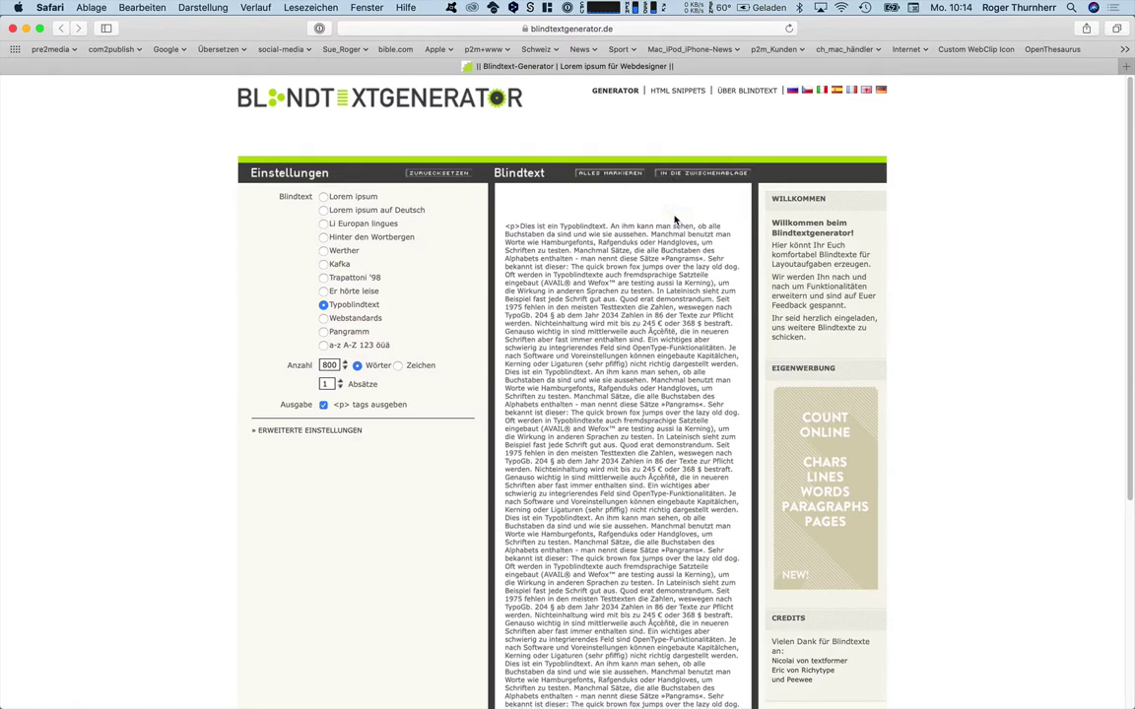
{"action": "key", "text": "super+Tab"}
Back in Affinity Publisher's Fülltext preferences, keep the filler-text language at Deutsch.
{"action": "key", "text": "super+comma"}
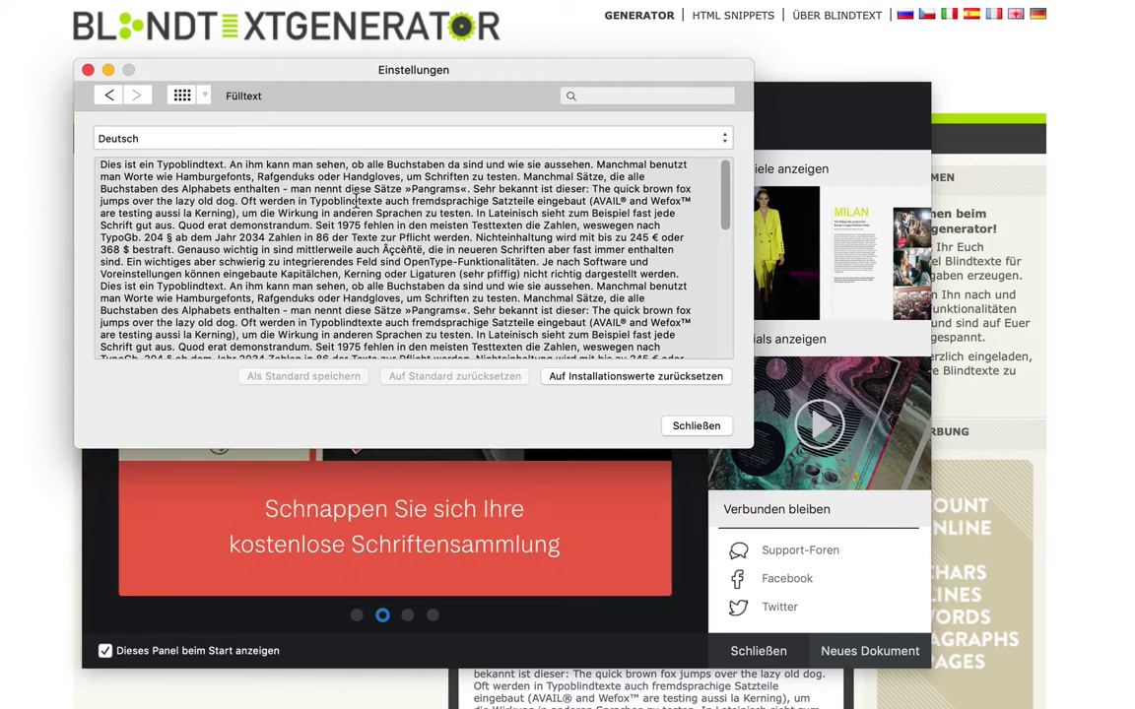
{"action": "left_click", "coordinate": [189, 139]}
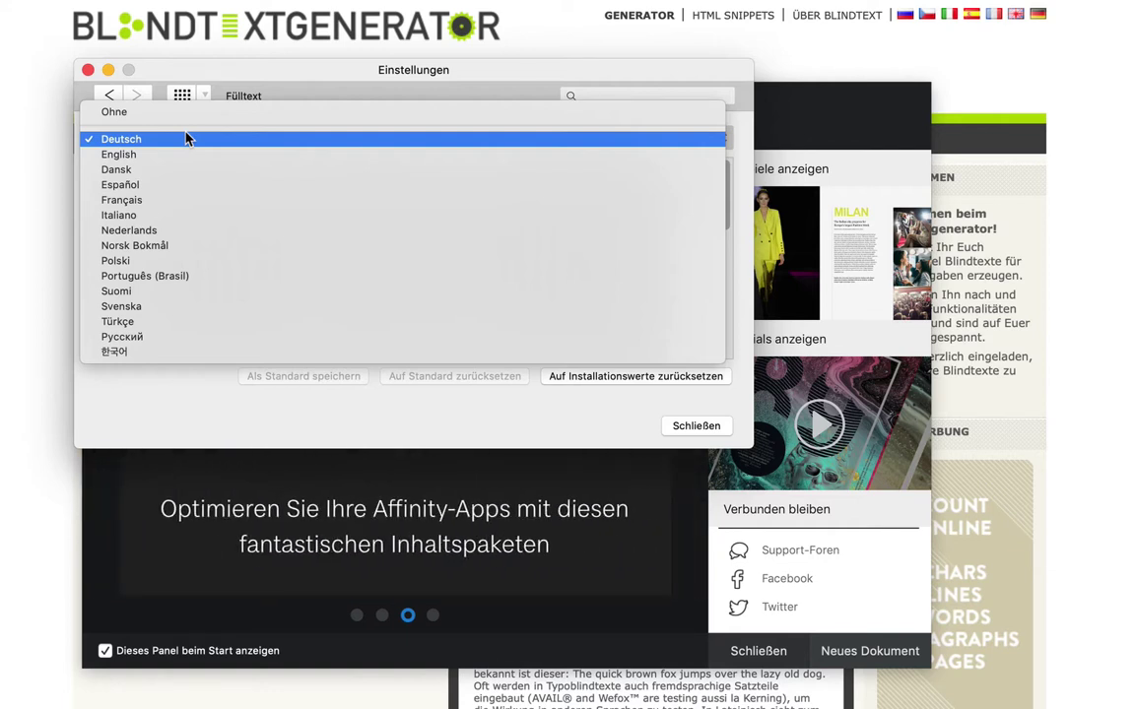
{"action": "left_click", "coordinate": [190, 139]}
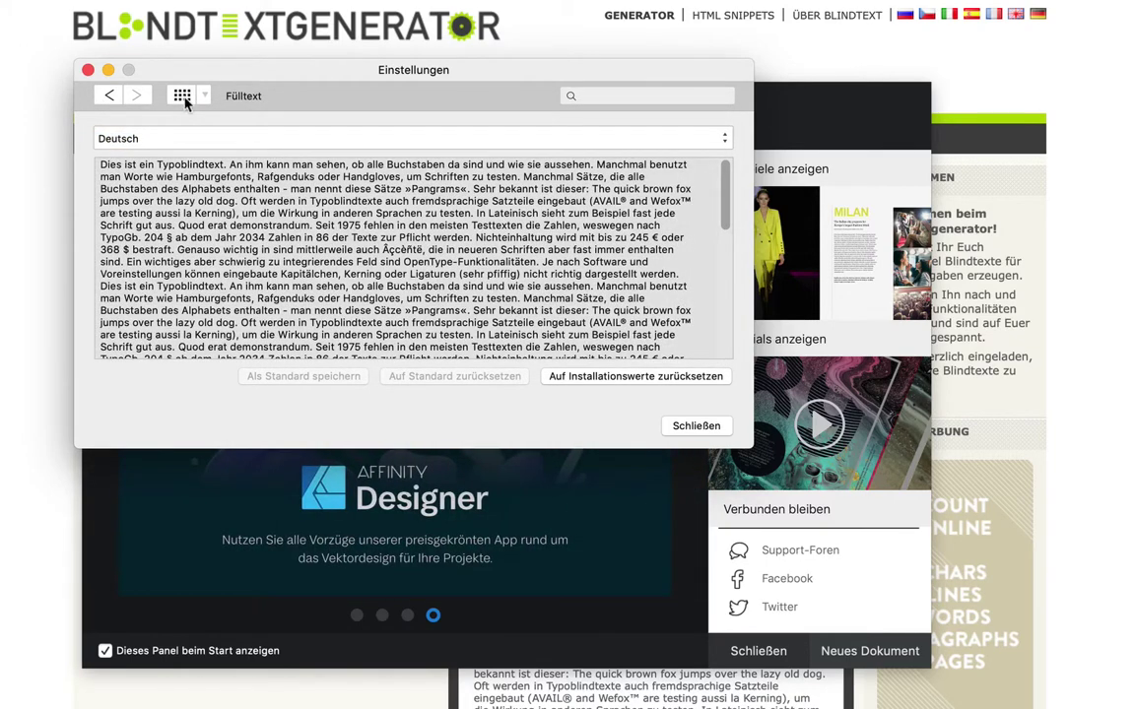
On the Oberfläche page, choose Dunkel after trying Hell and OS-Standard, and lower Graustufe des Hintergrunds slightly.
{"action": "left_click", "coordinate": [184, 95]}
{"action": "left_click", "coordinate": [184, 97]}
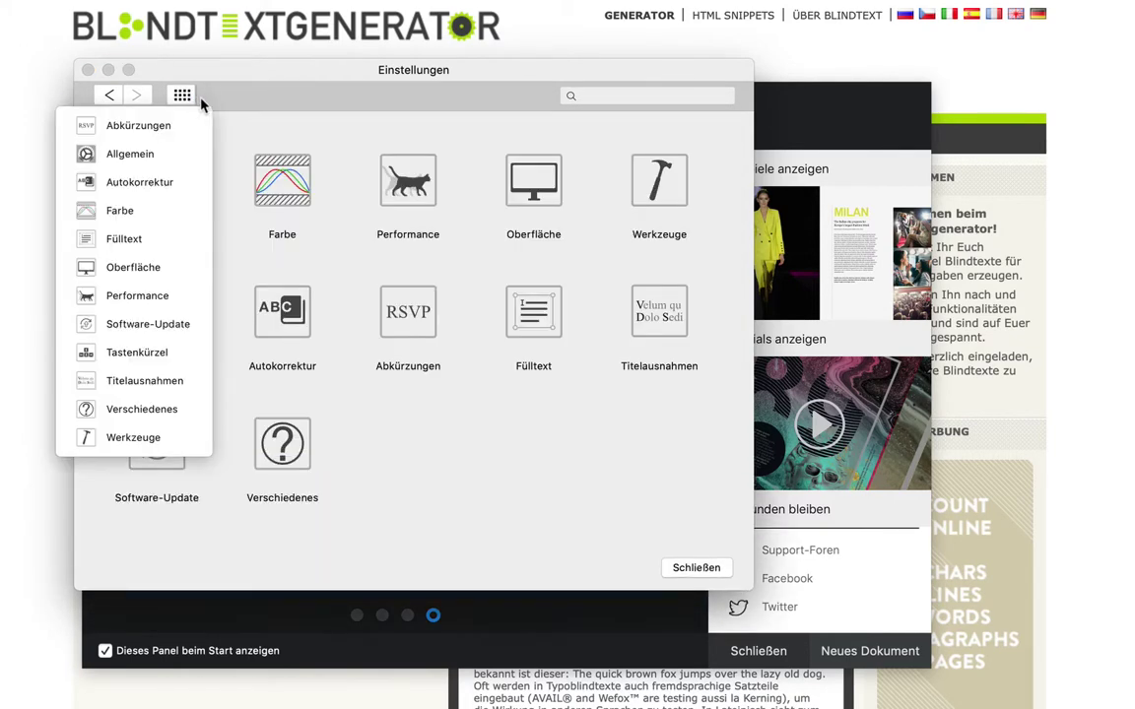
{"action": "left_click", "coordinate": [155, 267]}
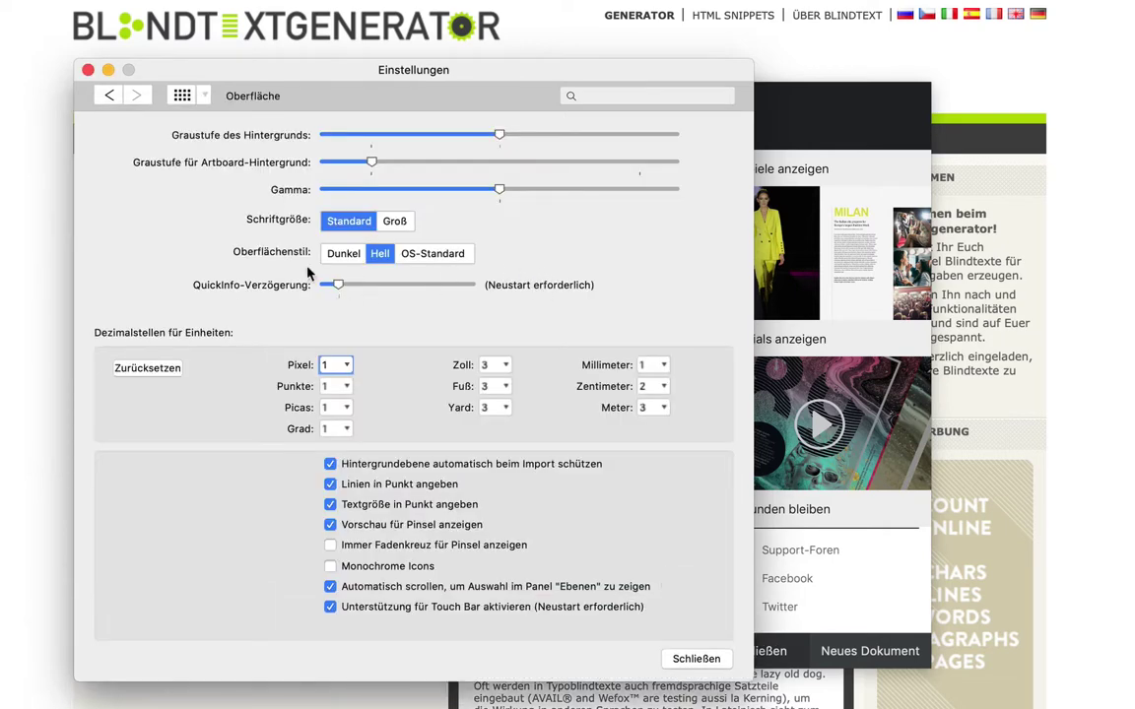
{"action": "left_click", "coordinate": [347, 255]}
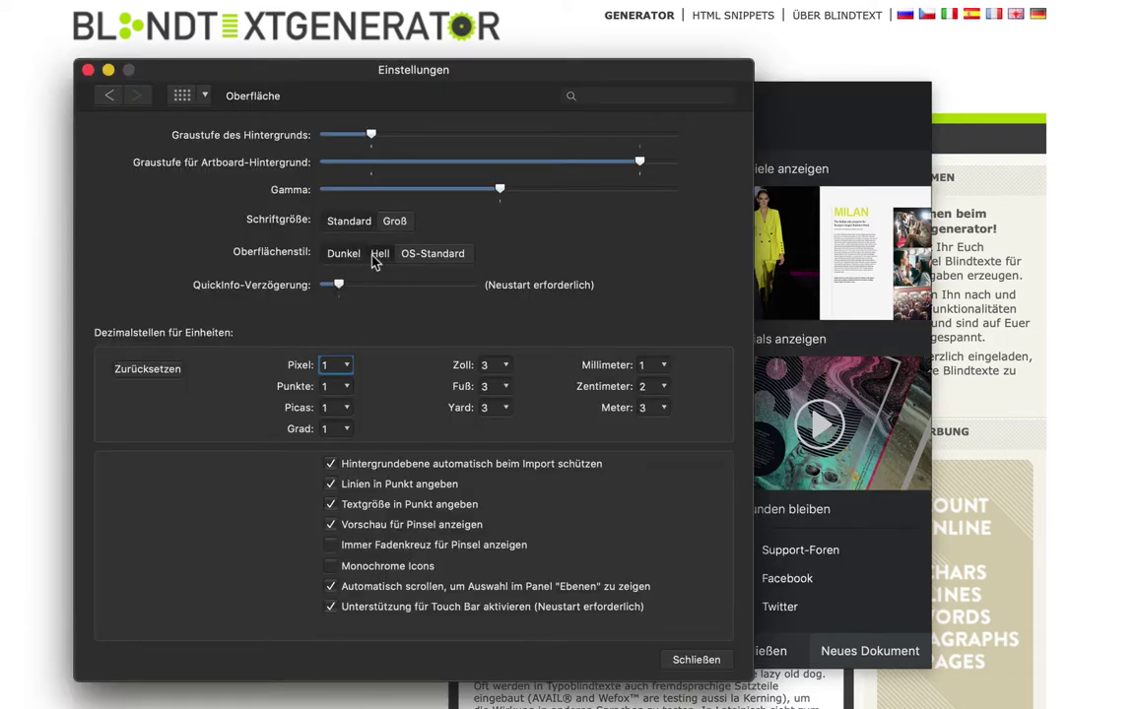
{"action": "left_click", "coordinate": [379, 255]}
{"action": "left_click", "coordinate": [424, 255]}
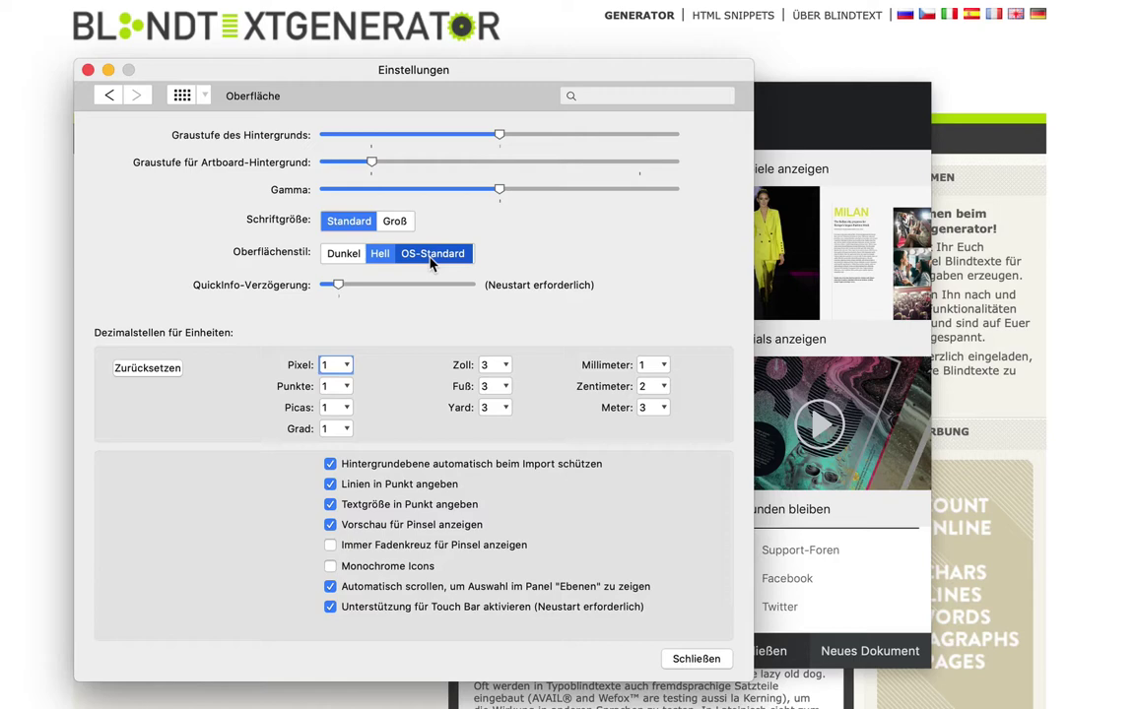
{"action": "left_click", "coordinate": [343, 254]}
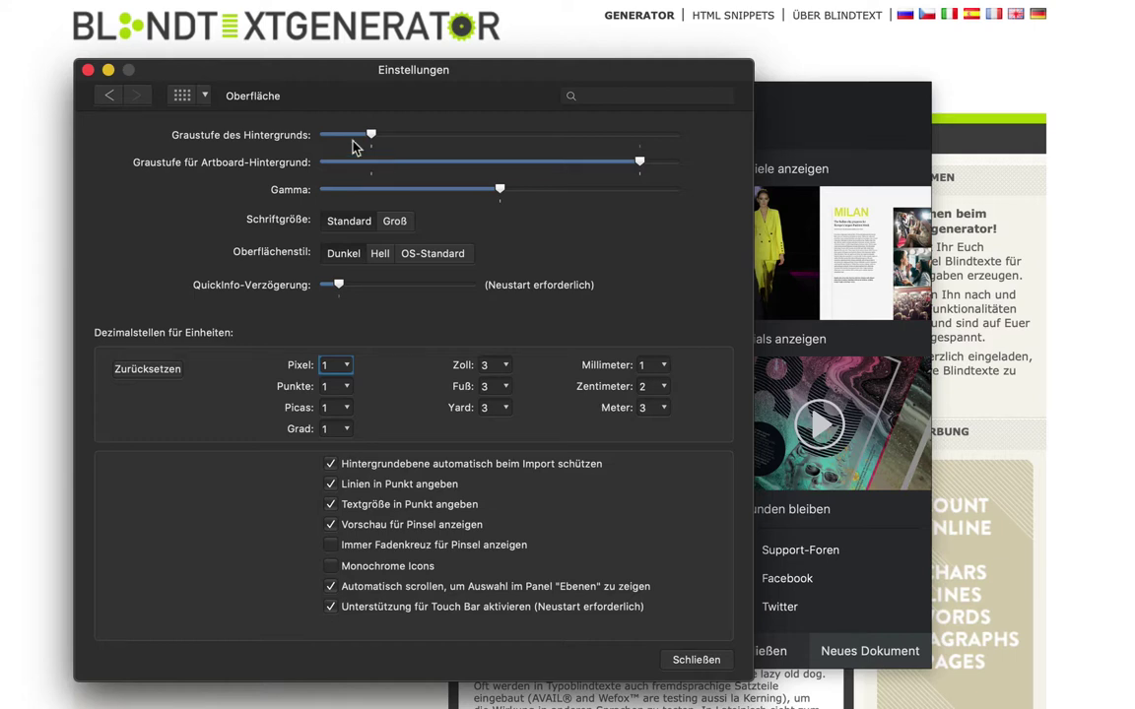
{"action": "mouse_move", "coordinate": [365, 134]}
{"action": "left_mouse_down"}
{"action": "mouse_move", "coordinate": [350, 134]}
{"action": "mouse_move", "coordinate": [387, 141]}
{"action": "left_mouse_up"}
{"action": "left_click", "coordinate": [187, 94]}
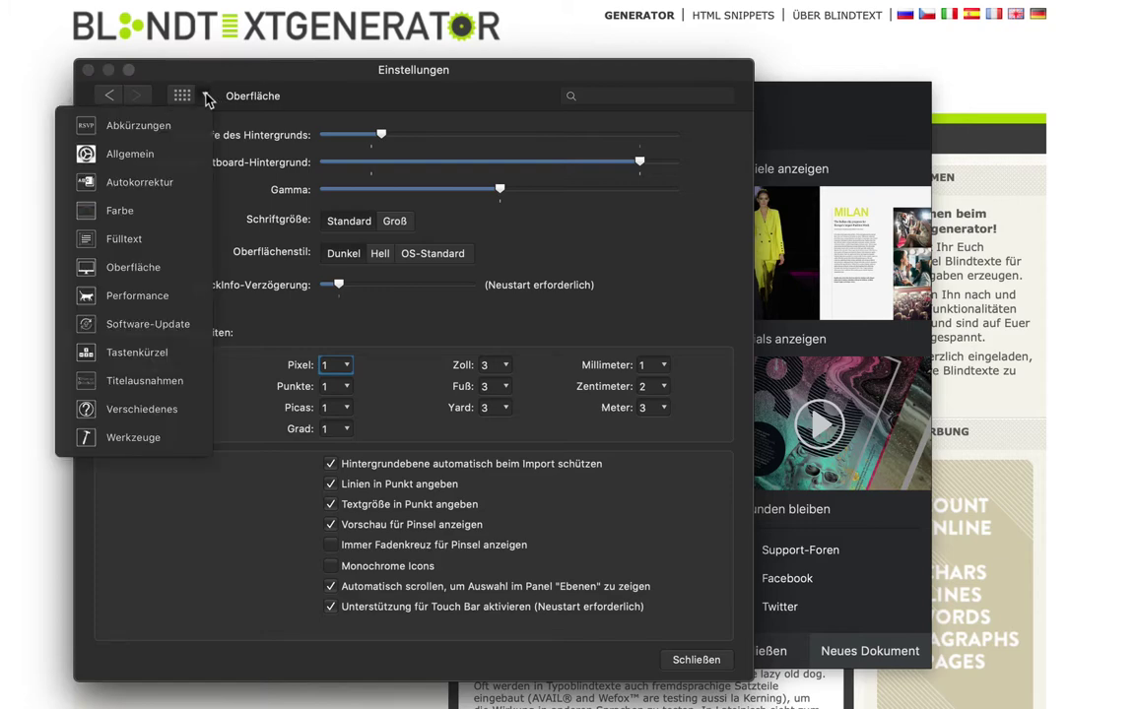
Review Performance, then open Software-Update with Nach Updates suchen left at Täglich.
{"action": "left_click", "coordinate": [155, 297]}
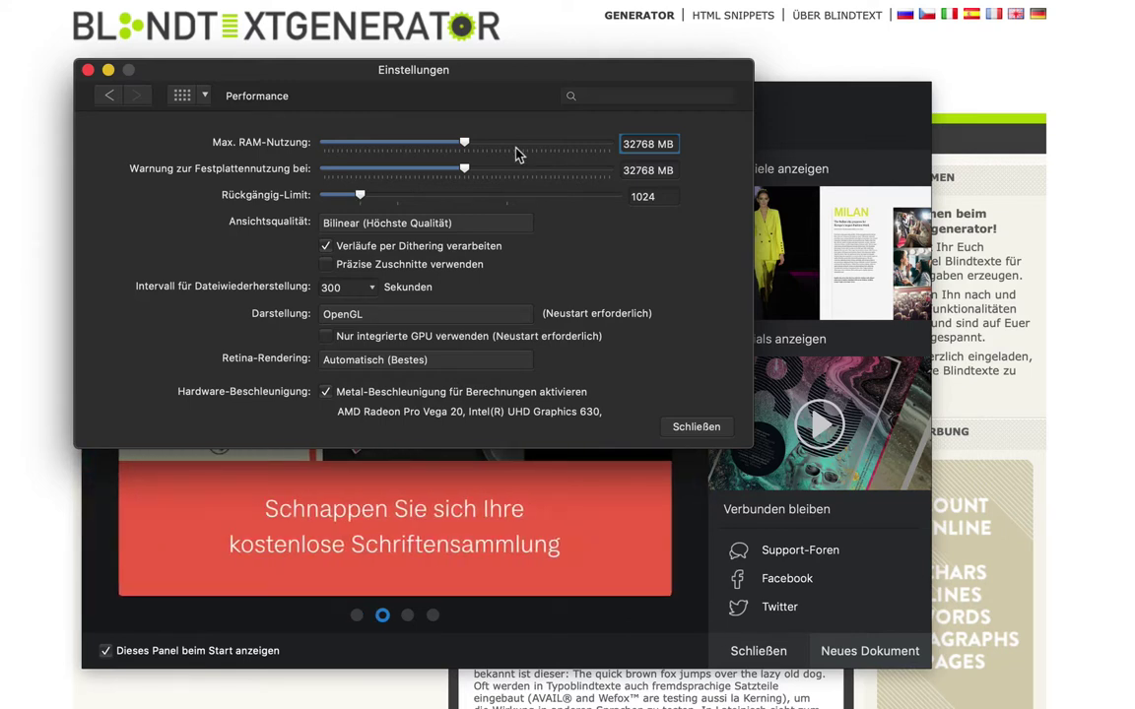
{"action": "left_click", "coordinate": [202, 98]}
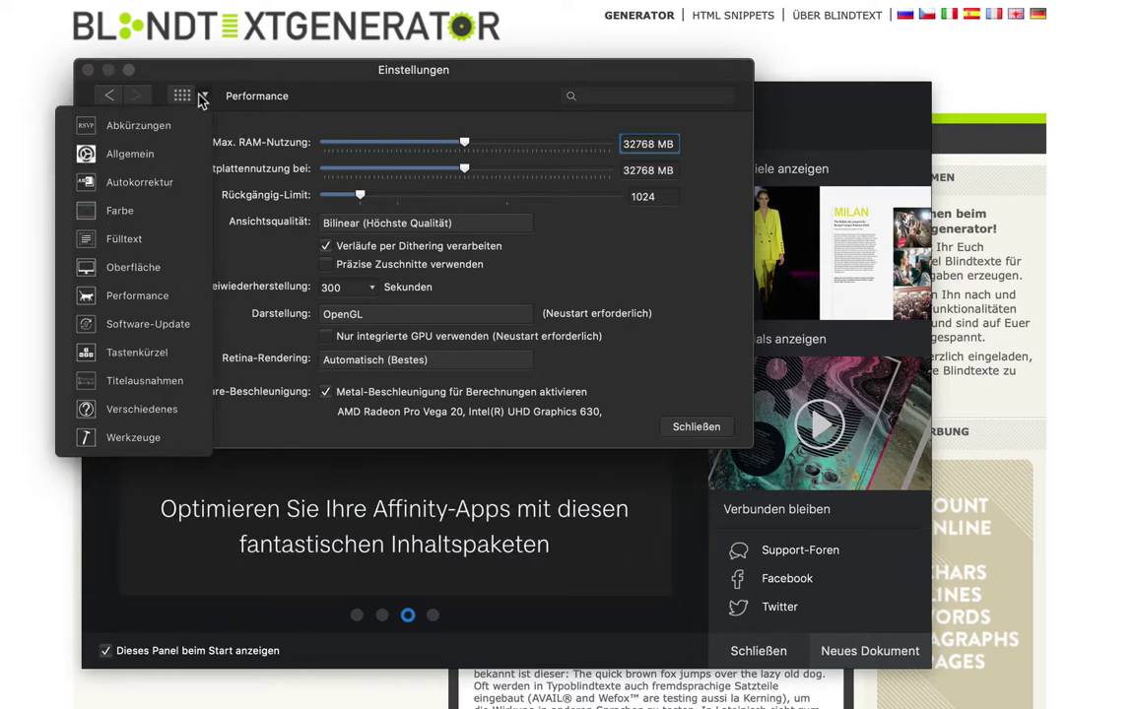
{"action": "left_click", "coordinate": [150, 324]}
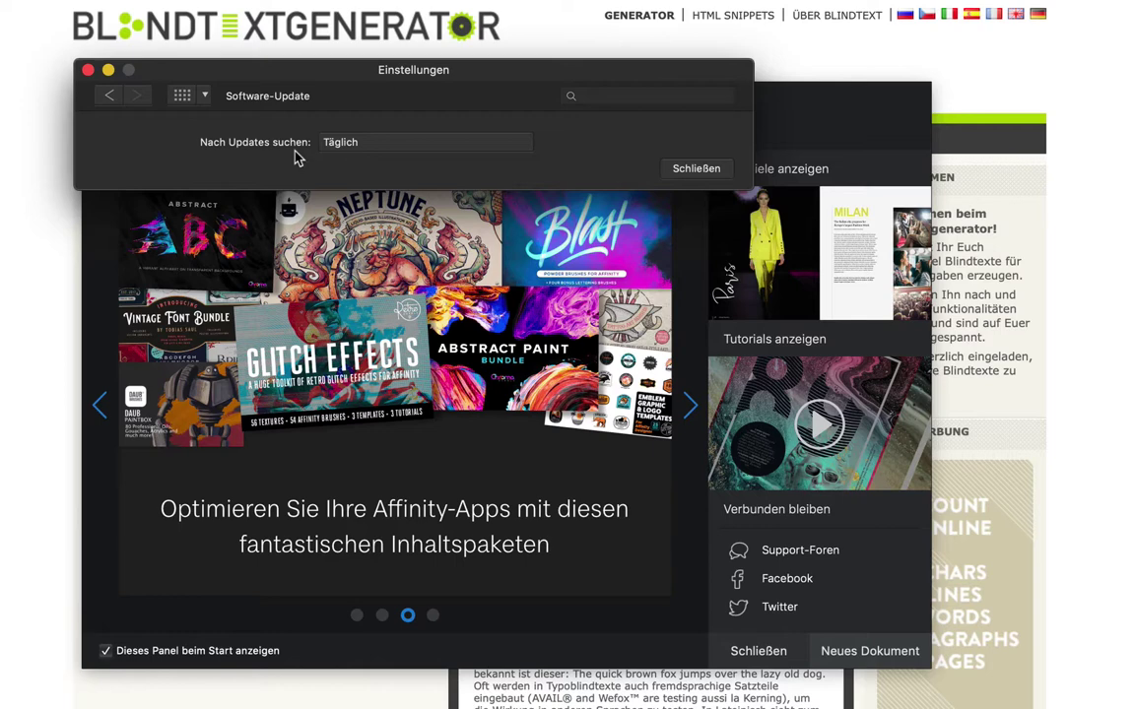
{"action": "left_click", "coordinate": [430, 142]}
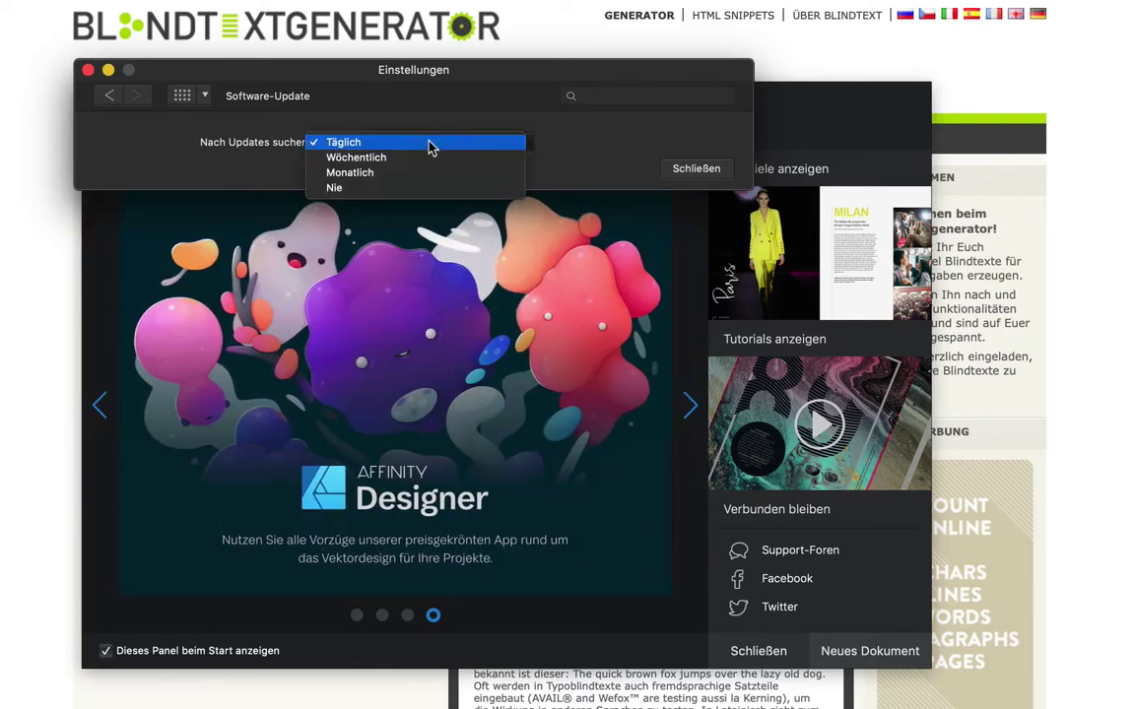
{"action": "left_click", "coordinate": [587, 148]}
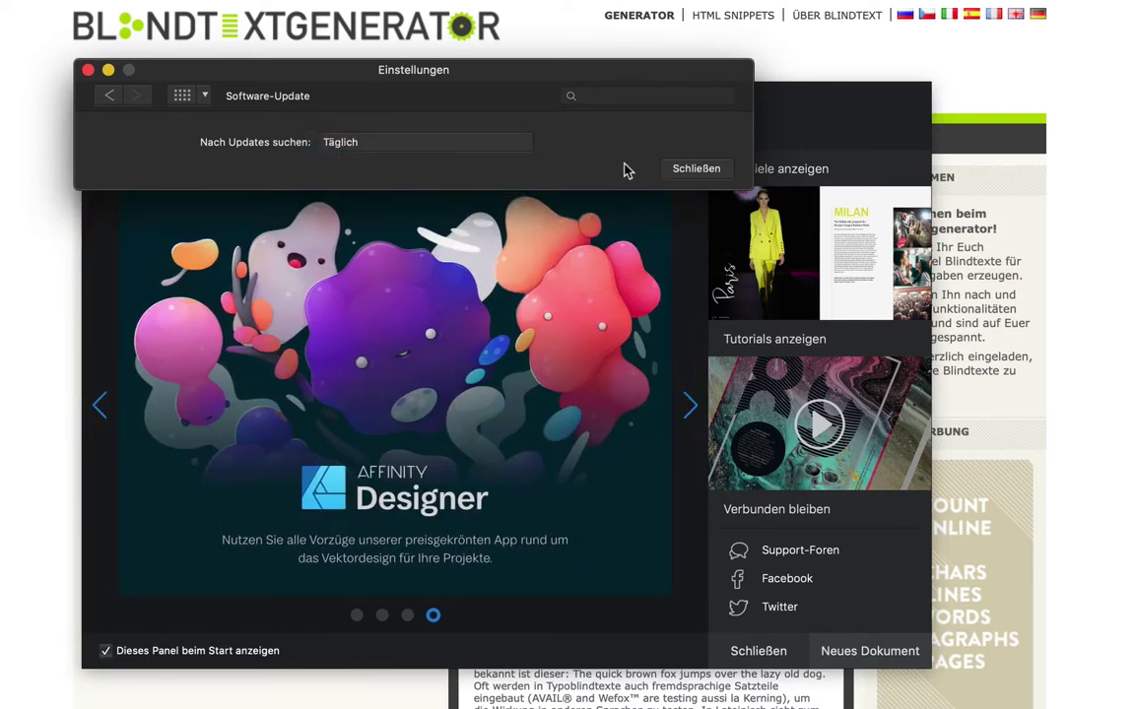
On the Tastenkürzel page, list the Affinity Publisher command shortcuts and select the Info… entry.
{"action": "left_click", "coordinate": [188, 93]}
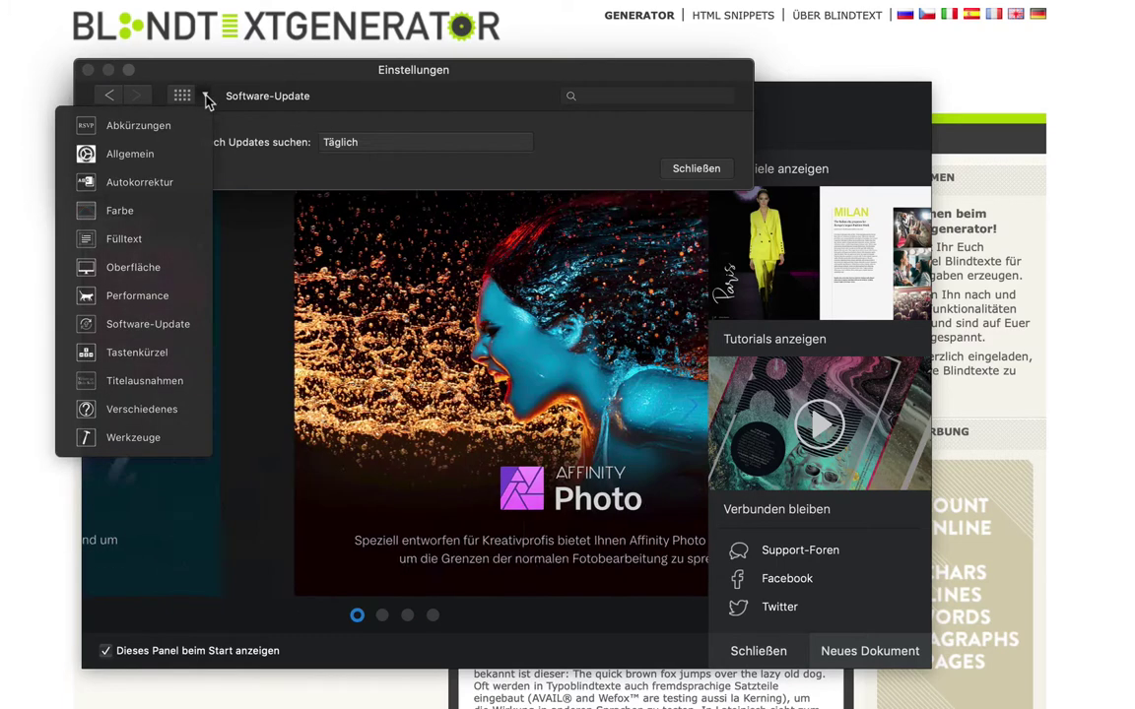
{"action": "left_click", "coordinate": [137, 353]}
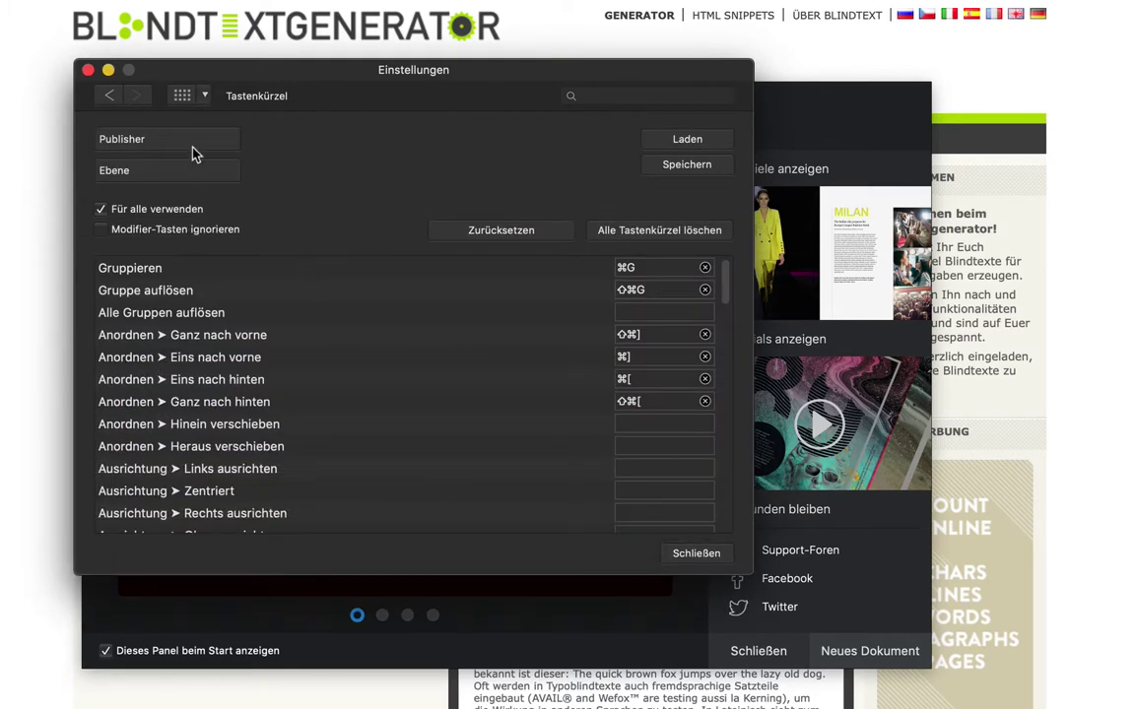
{"action": "left_click", "coordinate": [191, 173]}
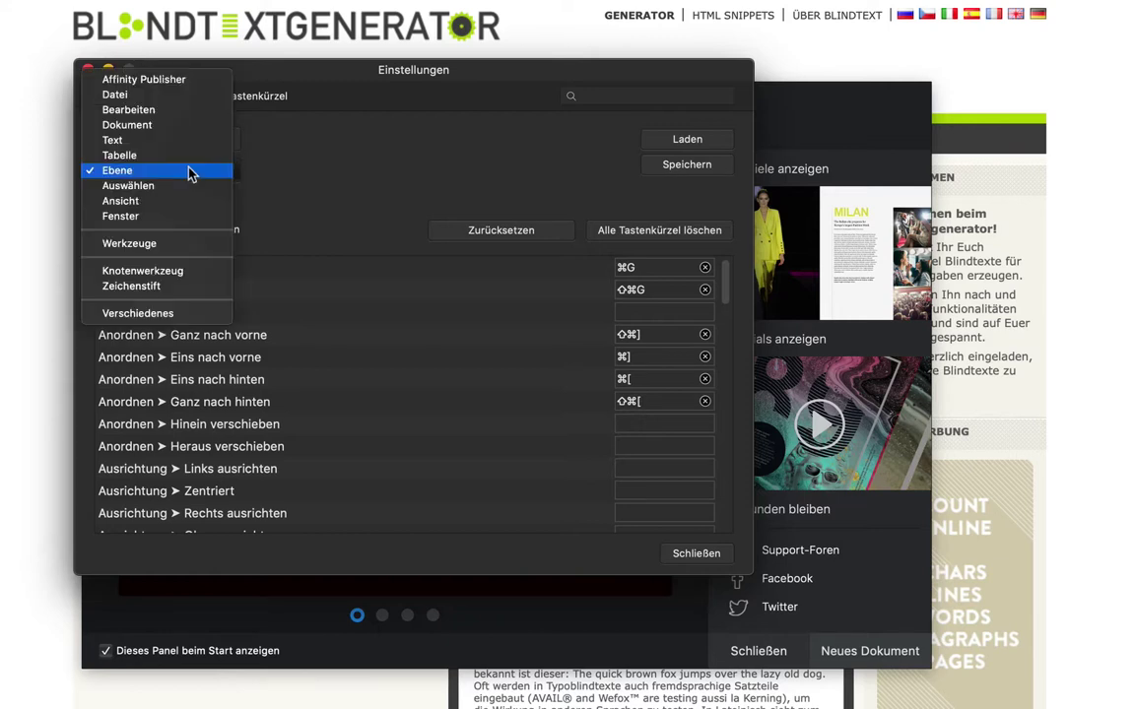
{"action": "left_click", "coordinate": [183, 89]}
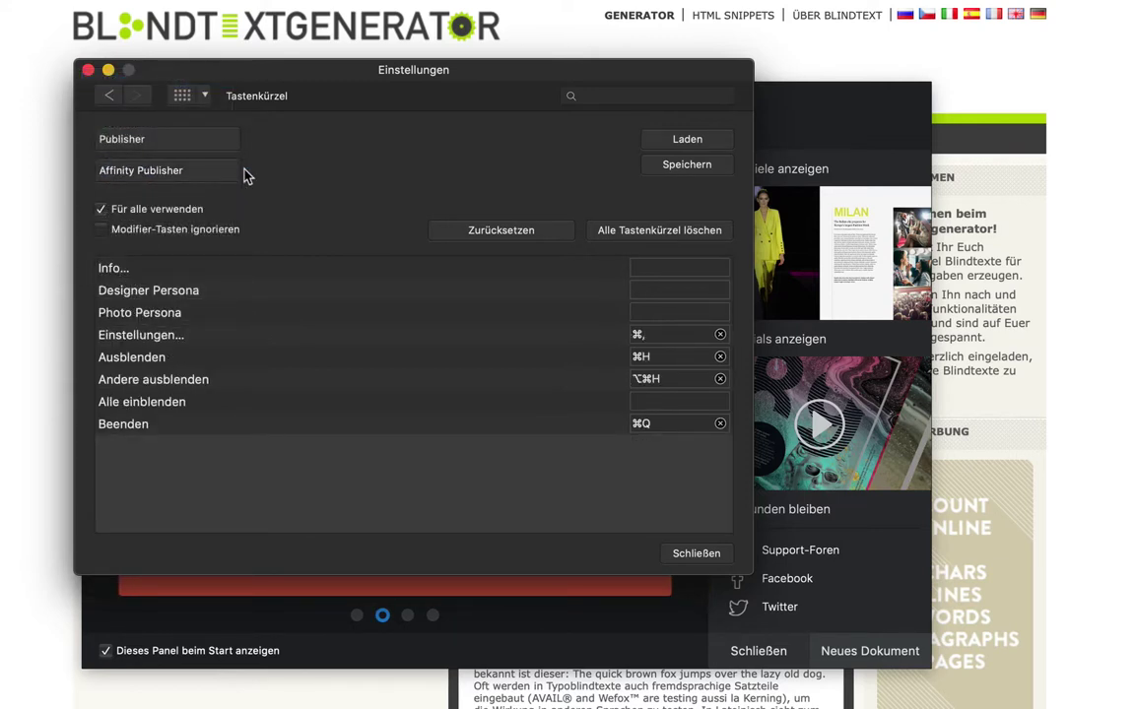
{"action": "left_click", "coordinate": [671, 274]}
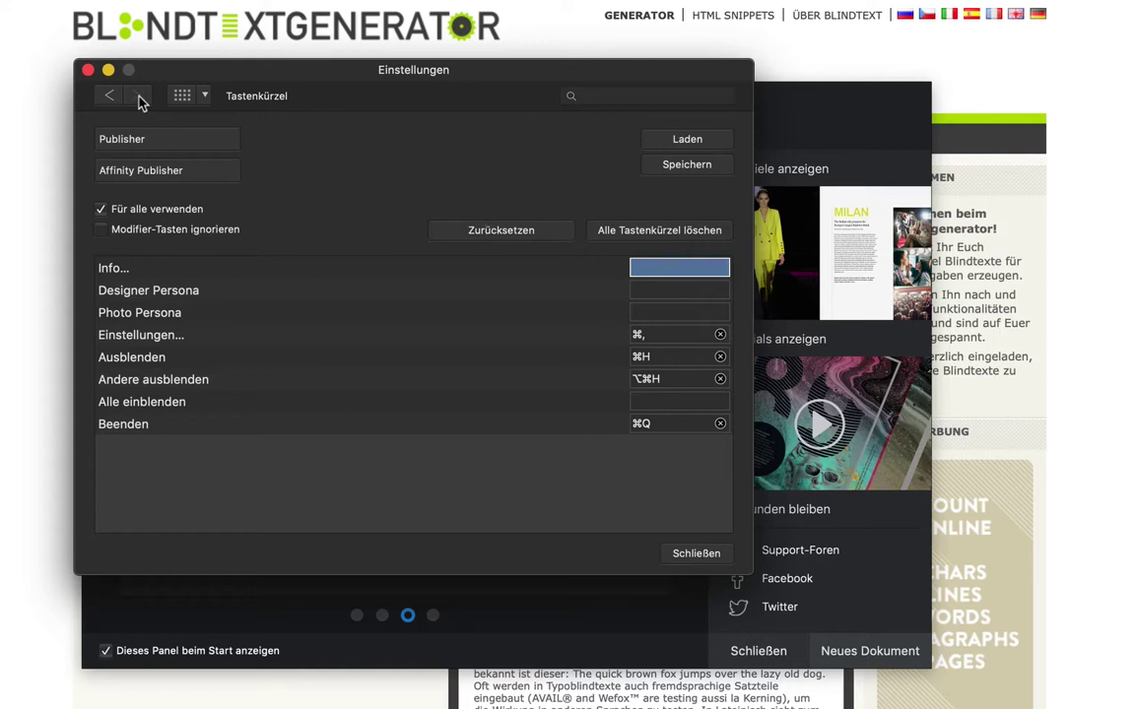
{"action": "left_click", "coordinate": [205, 95]}
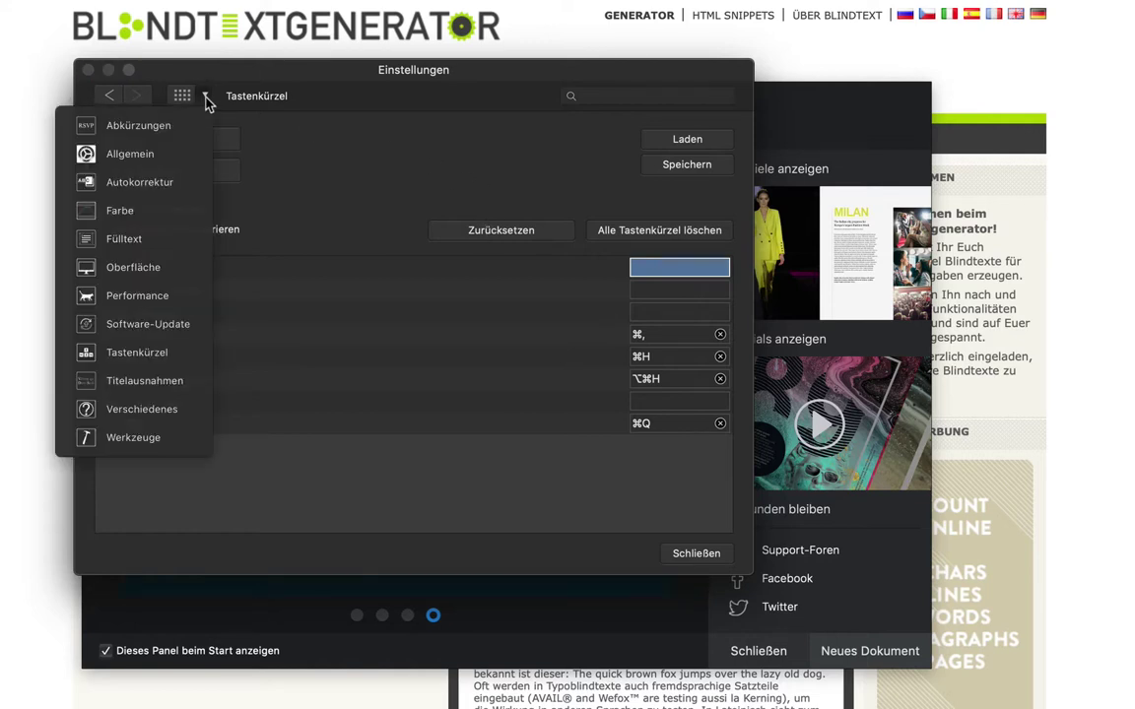
Browse the Titelausnahmen list, then open Verschiedenes with its reset buttons.
{"action": "left_click", "coordinate": [144, 381]}
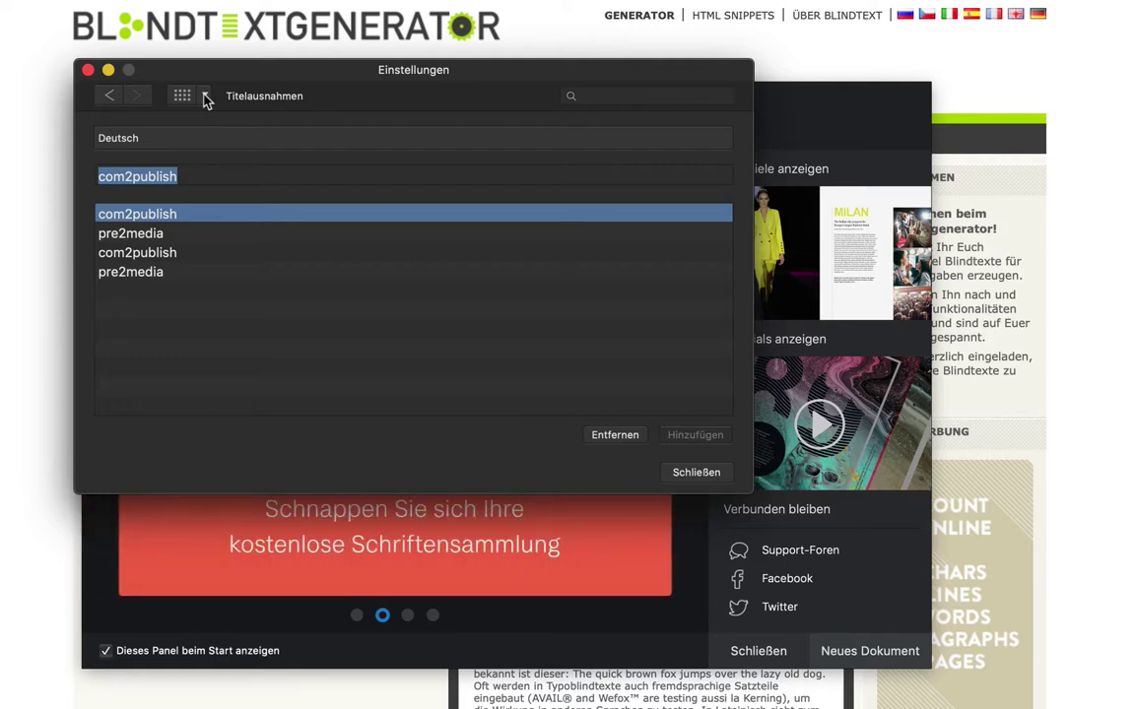
{"action": "left_click", "coordinate": [205, 96]}
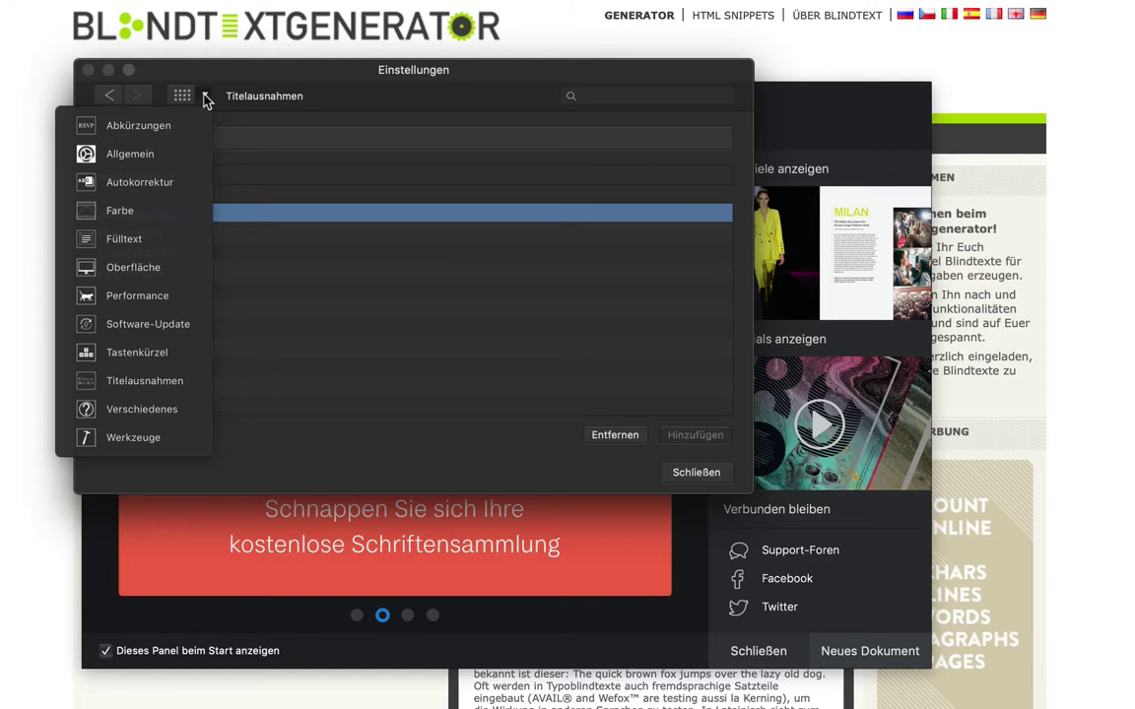
{"action": "left_click", "coordinate": [160, 420]}
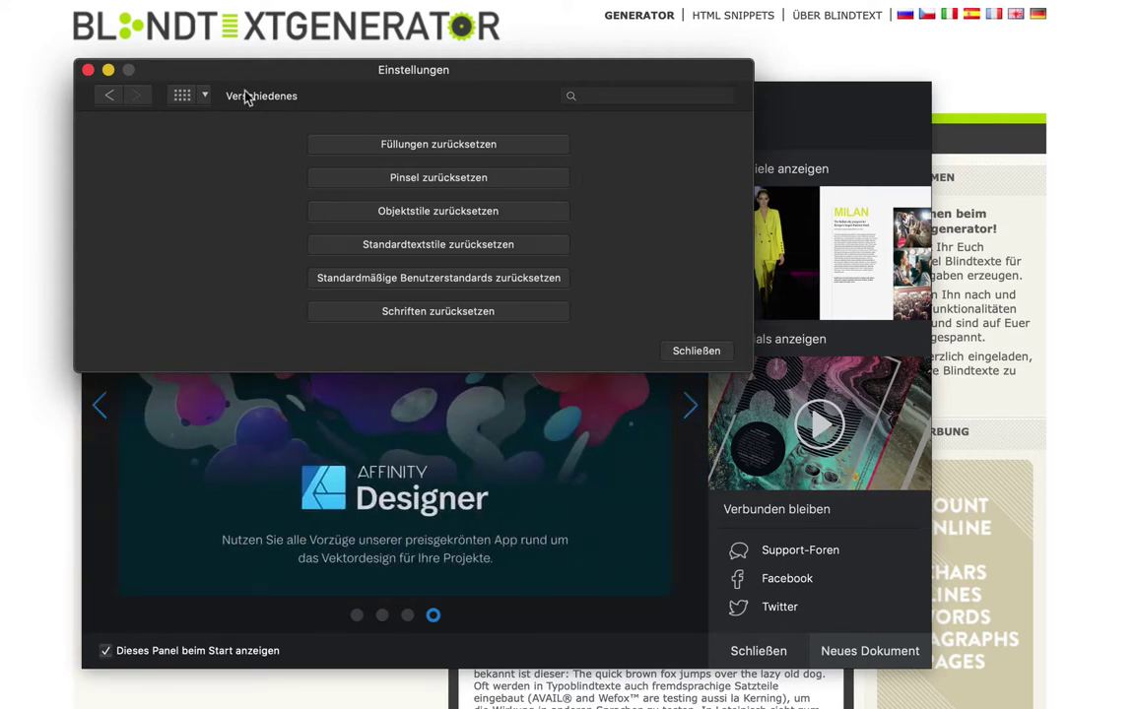
{"action": "left_click", "coordinate": [205, 96]}
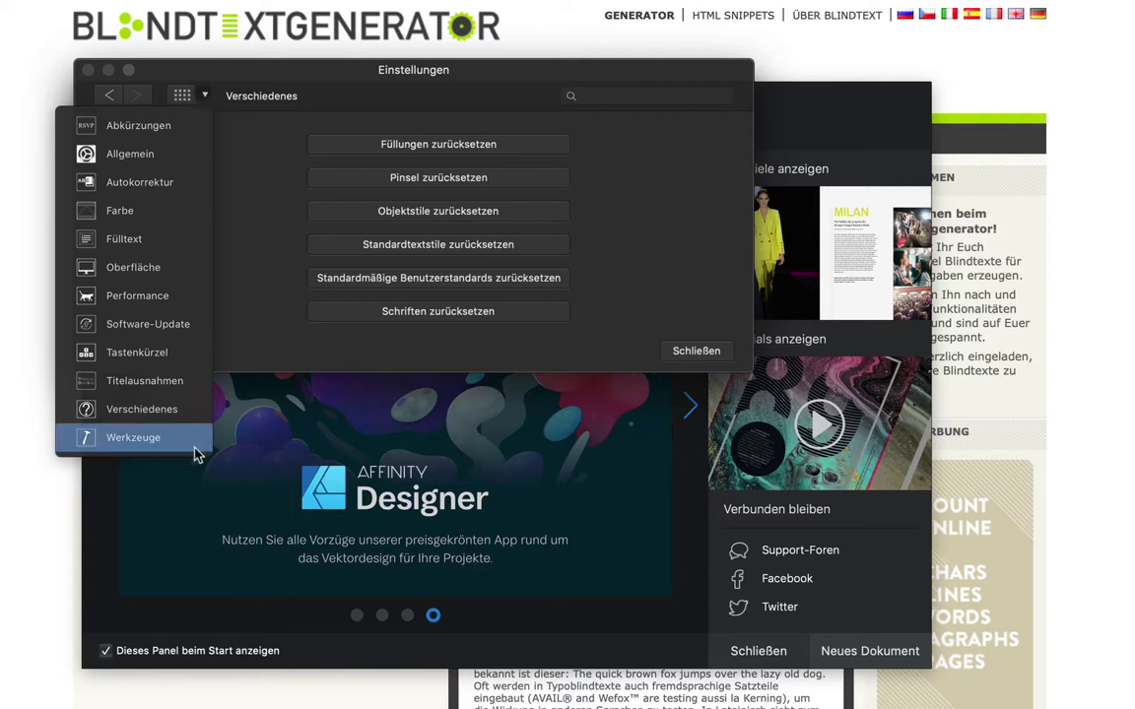
On the Werkzeuge page, try Groß, then keep Größe der Werkzeugmarker at Standard.
{"action": "left_click", "coordinate": [133, 438]}
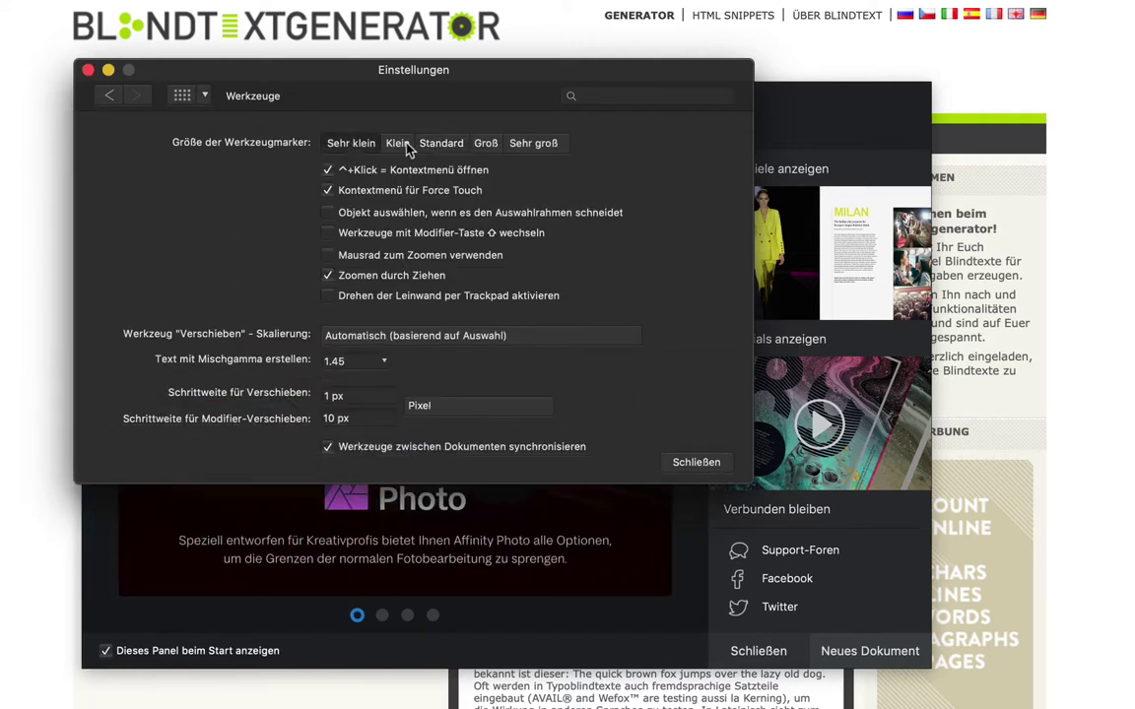
{"action": "left_click", "coordinate": [439, 145]}
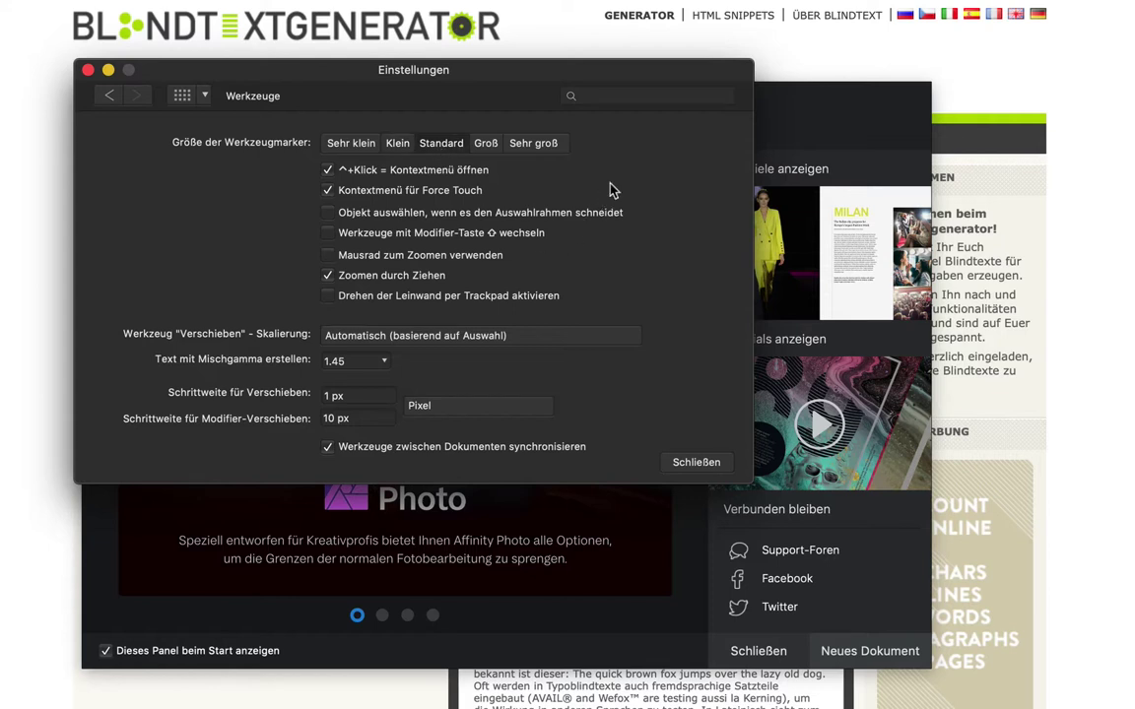
{"action": "left_click", "coordinate": [487, 144]}
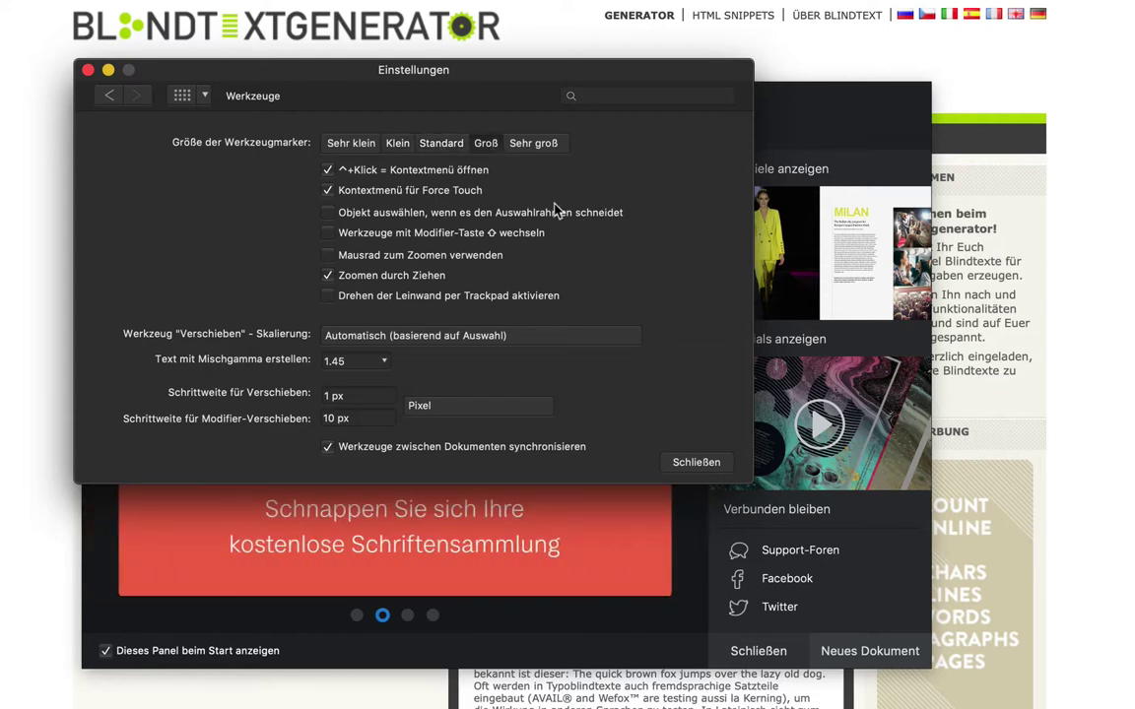
{"action": "left_click", "coordinate": [430, 148]}
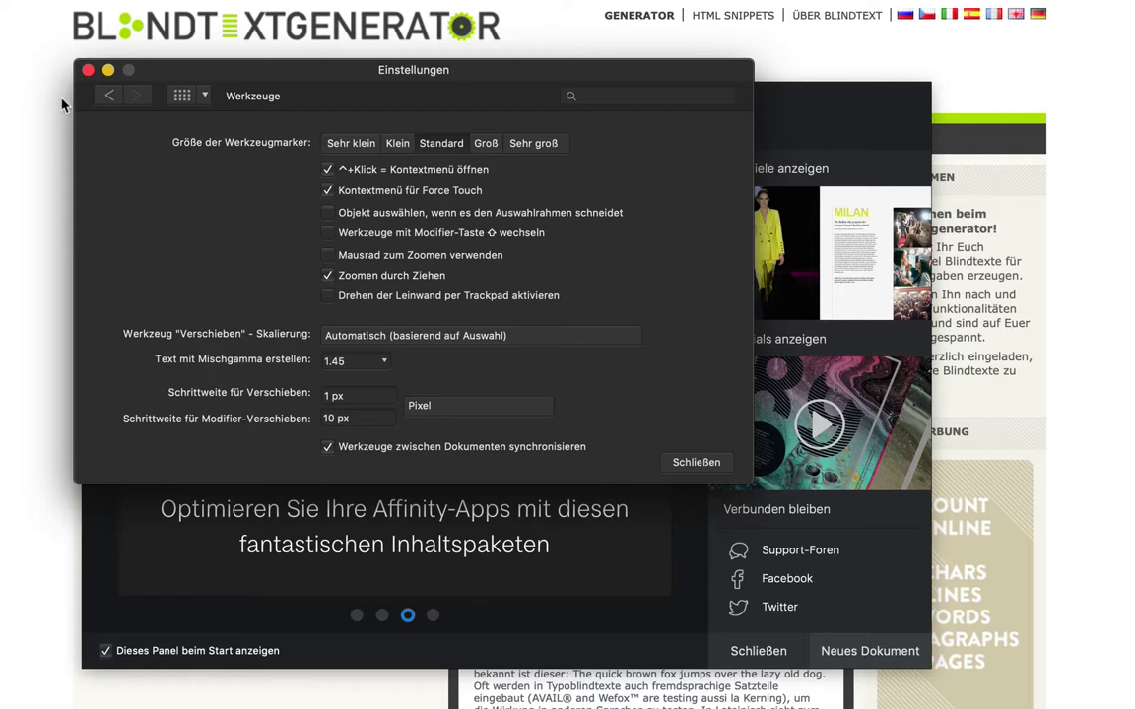
{"action": "left_click", "coordinate": [204, 95]}
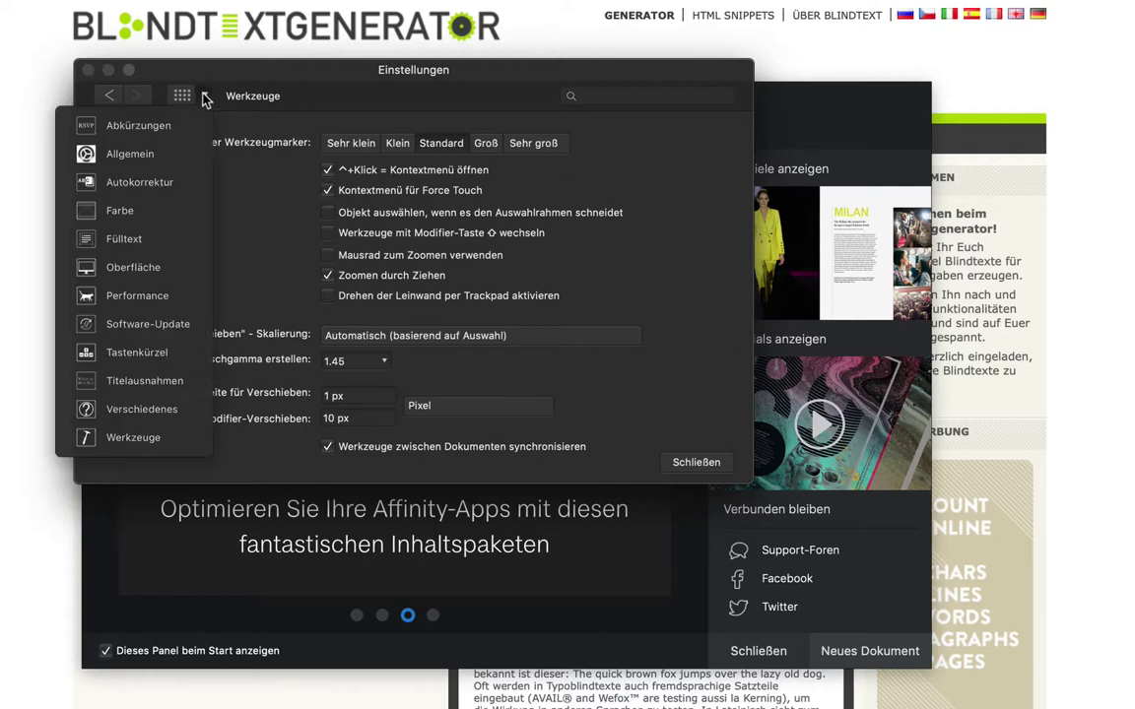
Check the Allgemein preferences, then return to the Fülltext page showing the Deutsch Typoblindtext filler.
{"action": "left_click", "coordinate": [150, 155]}
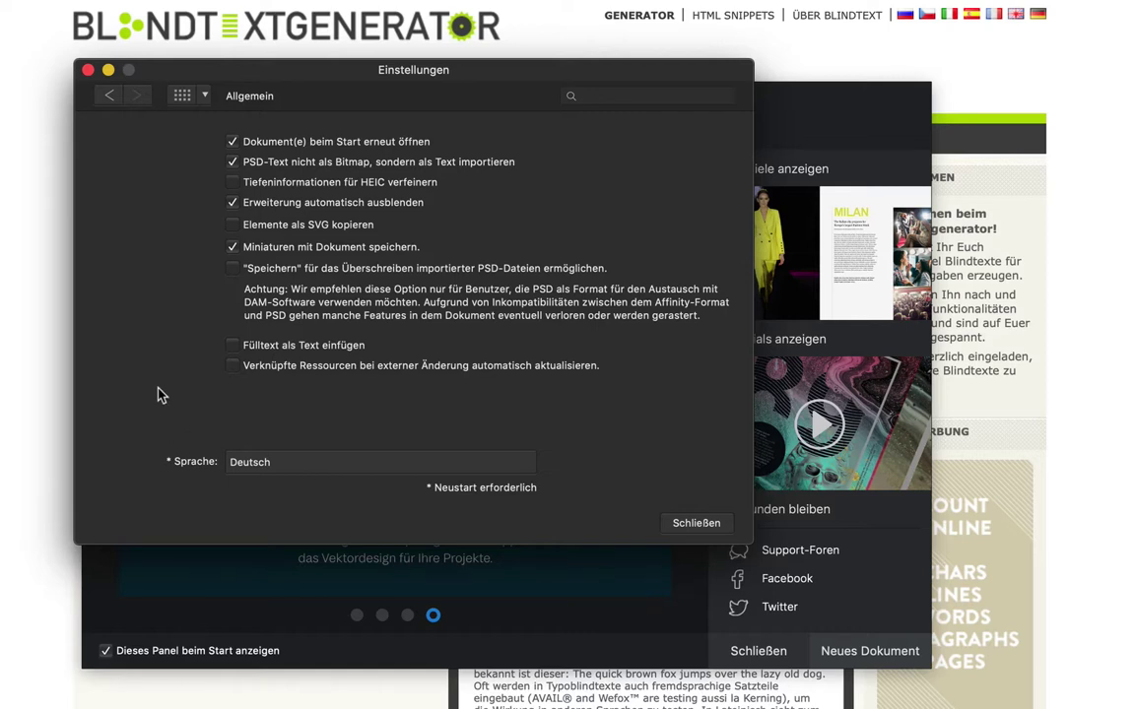
{"action": "left_click", "coordinate": [204, 96]}
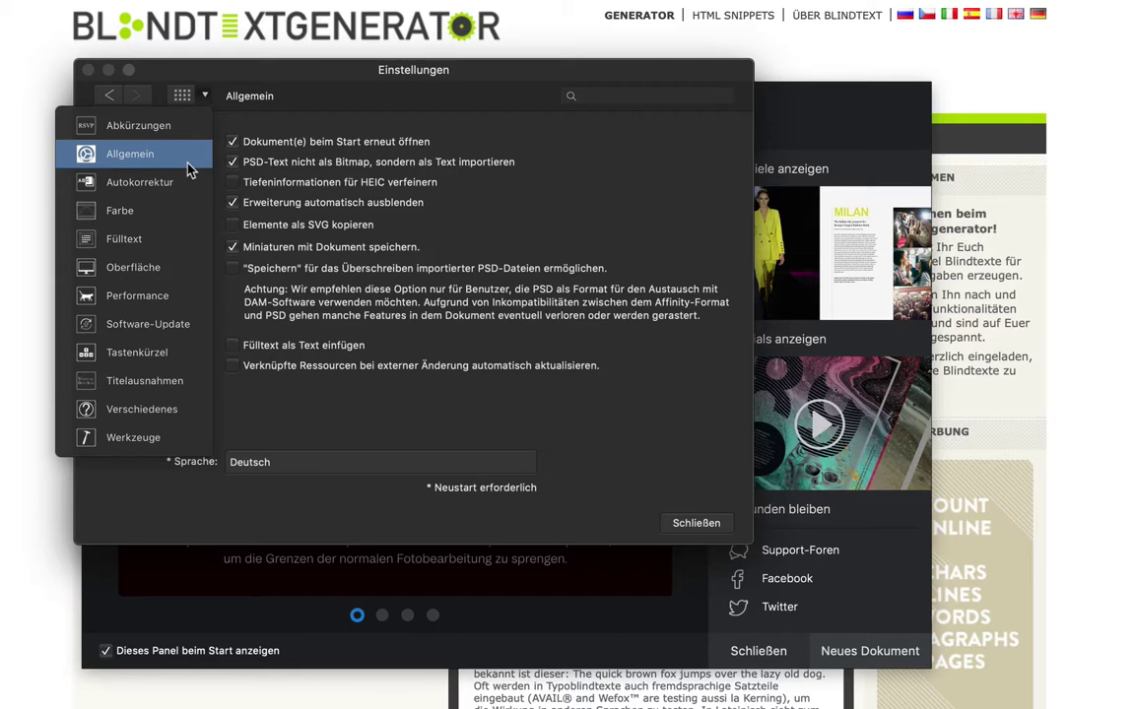
{"action": "left_click", "coordinate": [153, 238]}
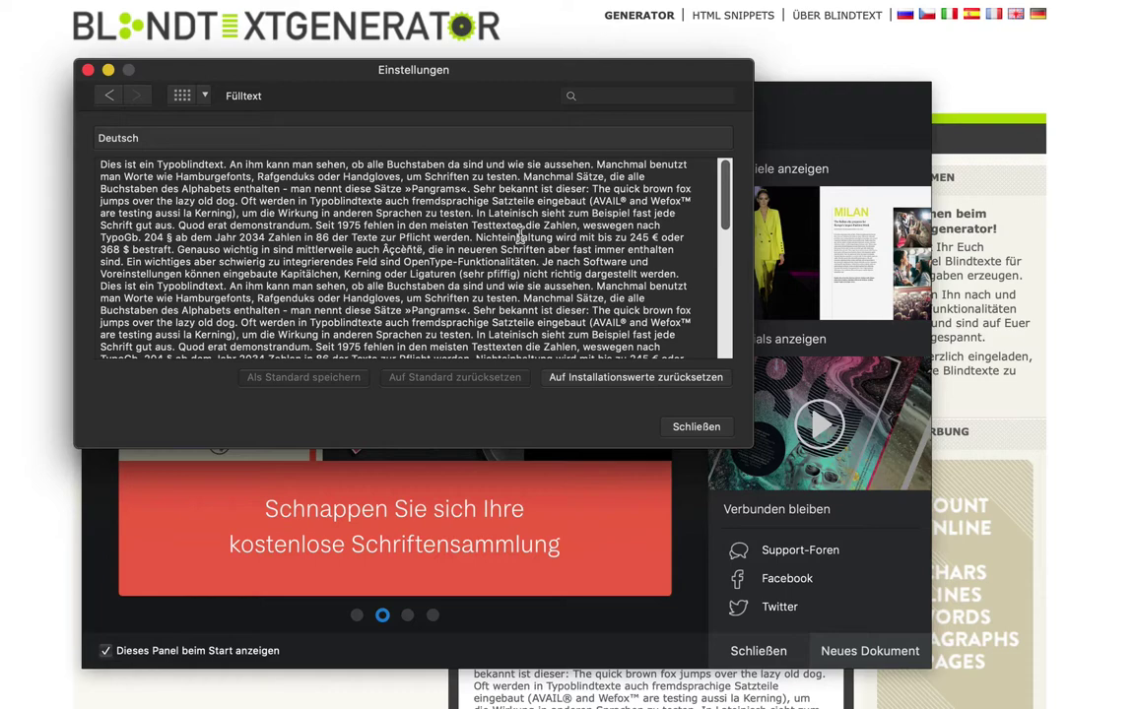